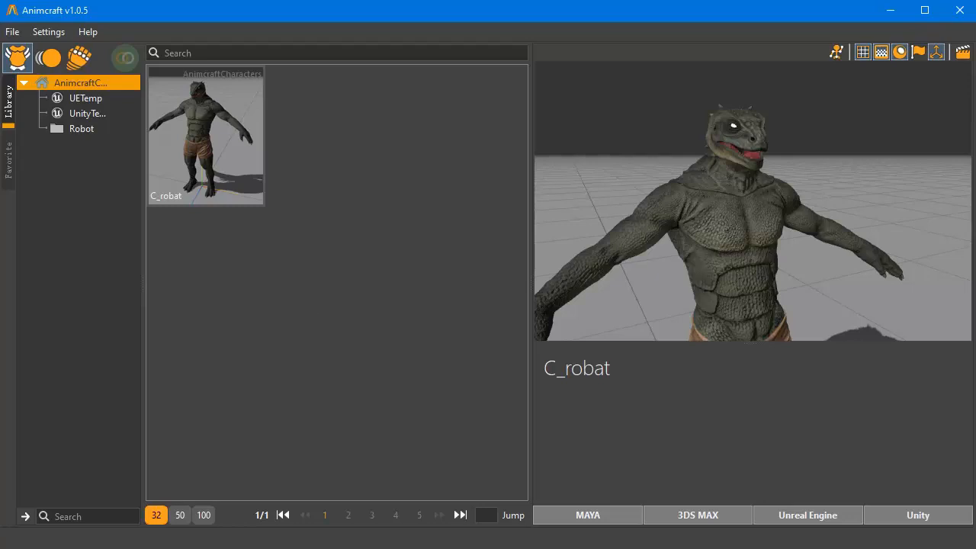
{"action": "key", "text": "alt+Tab"}
{"action": "scroll", "coordinate": [374, 290], "scroll_direction": "down", "scroll_amount": 2}
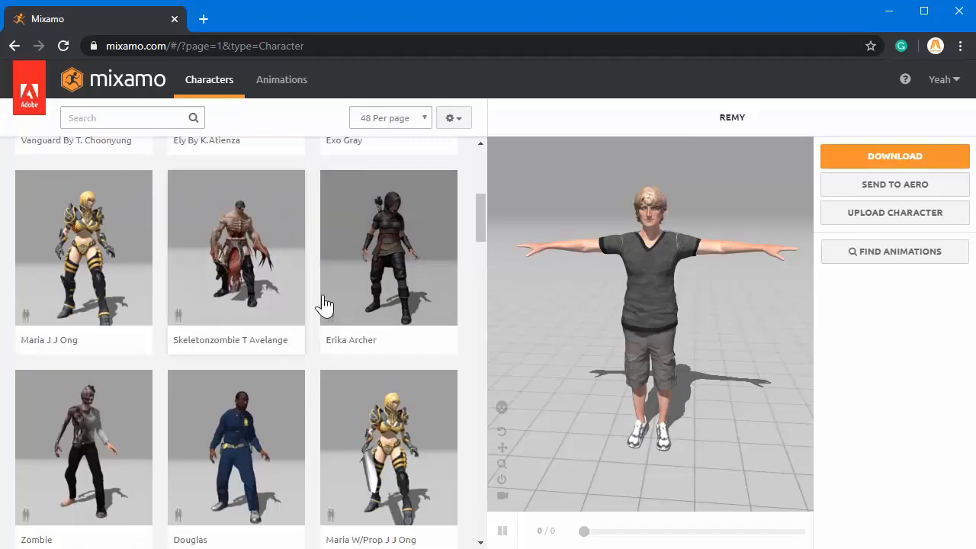
{"action": "scroll", "coordinate": [324, 305], "scroll_direction": "down", "scroll_amount": 3}
{"action": "key", "text": "alt+Tab"}
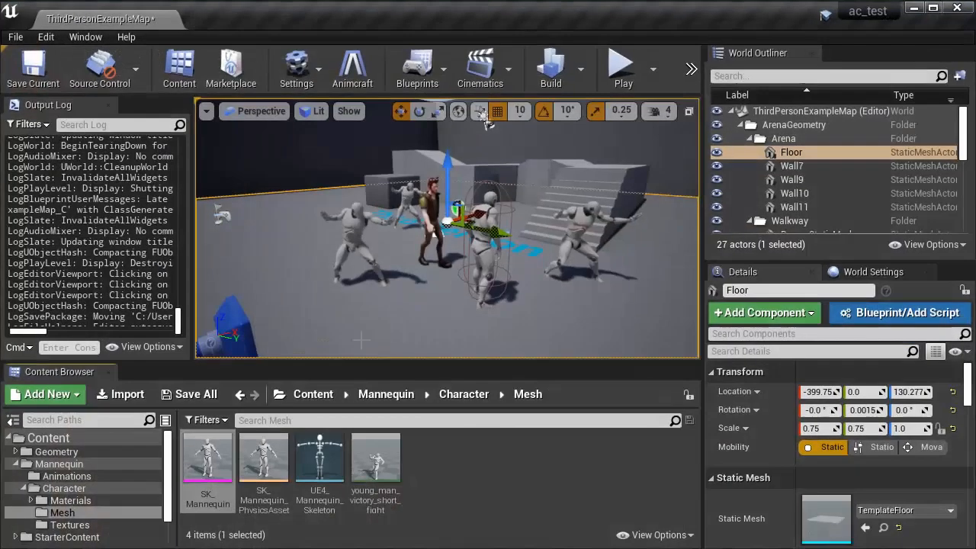
{"action": "left_click", "coordinate": [209, 488]}
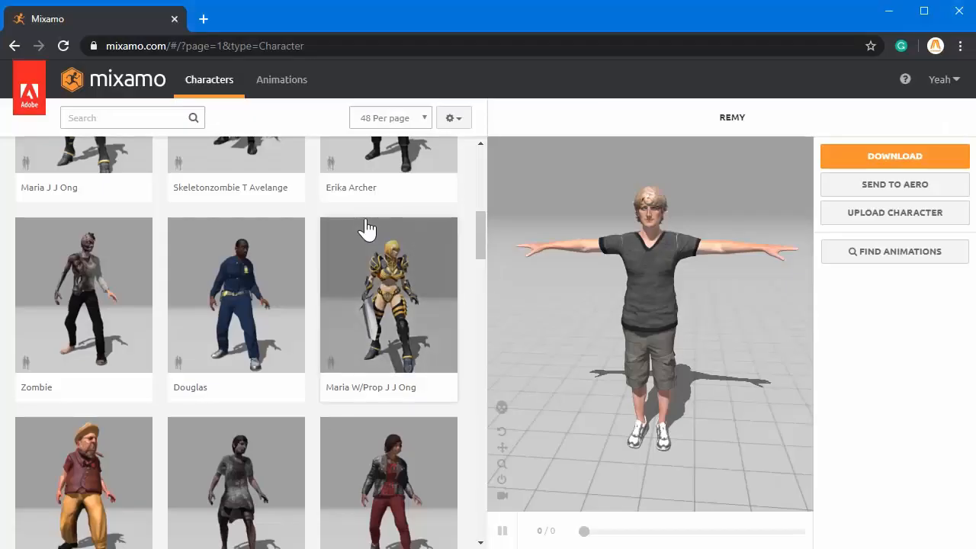
Download the Ely character from the Mixamo character list in FBX(.fbx) format with the T-pose.
{"action": "scroll", "coordinate": [163, 148], "scroll_direction": "up", "scroll_amount": 10}
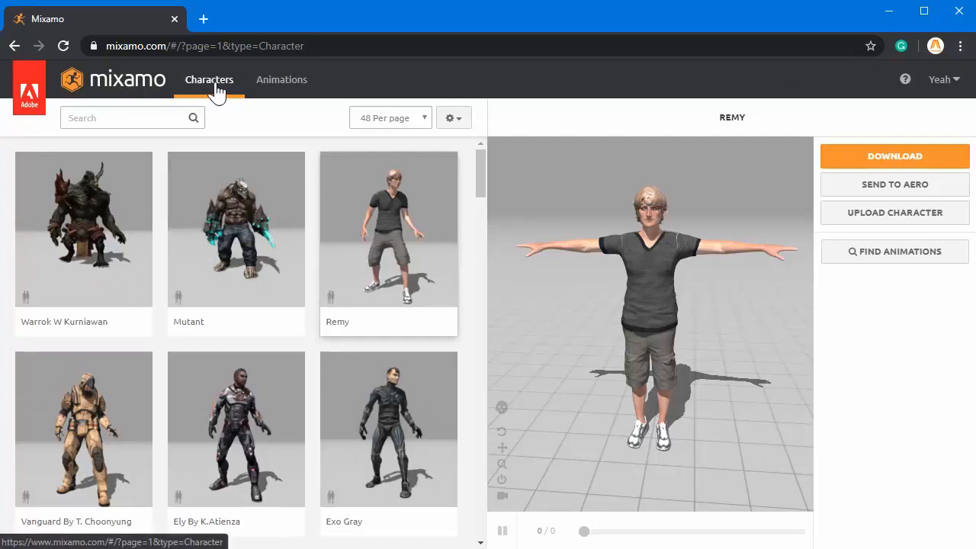
{"action": "scroll", "coordinate": [244, 366], "scroll_direction": "down", "scroll_amount": 1}
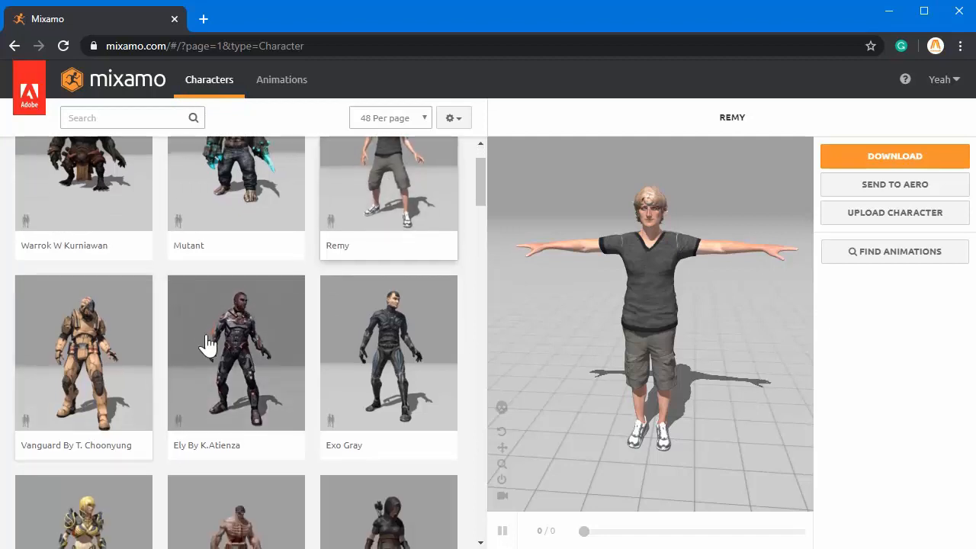
{"action": "left_click", "coordinate": [220, 344]}
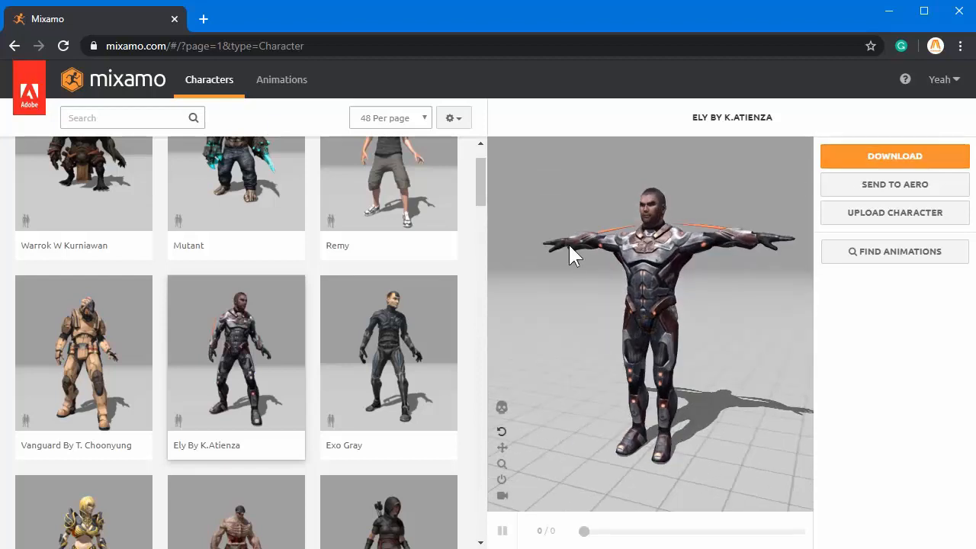
{"action": "left_click", "coordinate": [823, 159]}
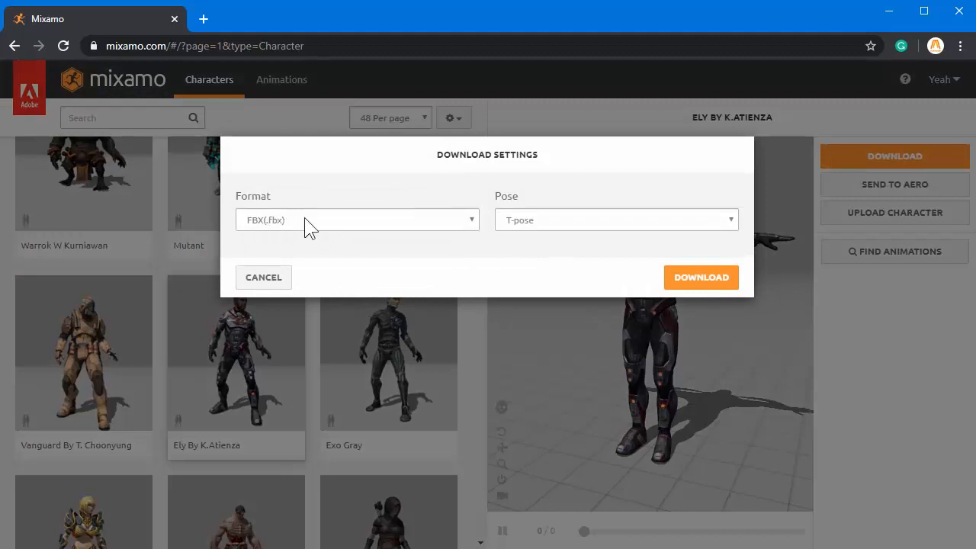
{"action": "left_click", "coordinate": [680, 278]}
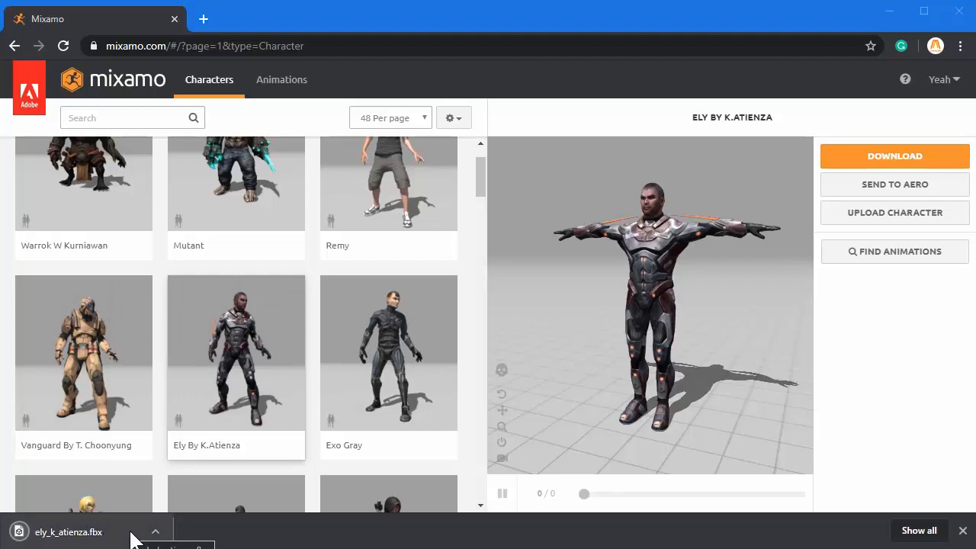
Reveal the downloaded FBX file in the Downloads folder and switch from the browser to Animcraft.
{"action": "left_click", "coordinate": [155, 532]}
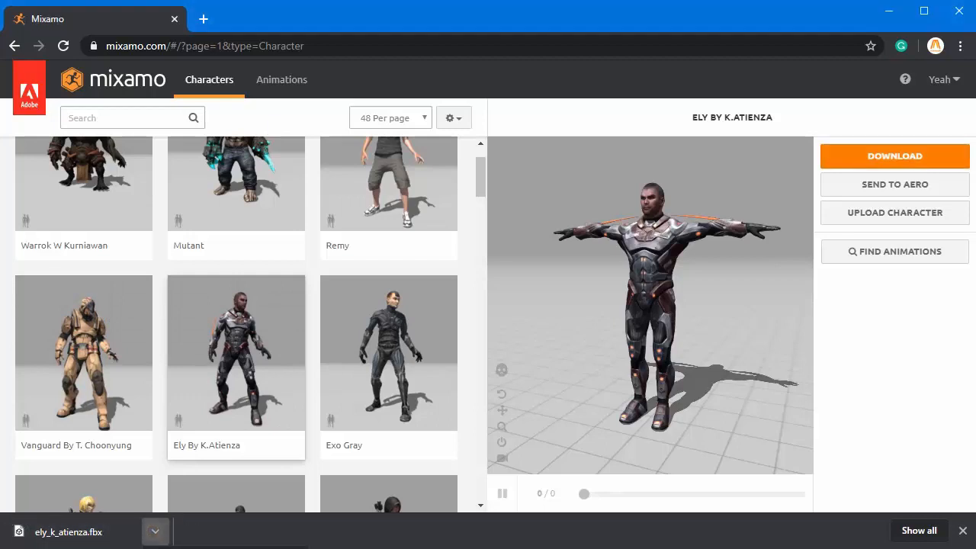
{"action": "left_click", "coordinate": [200, 547]}
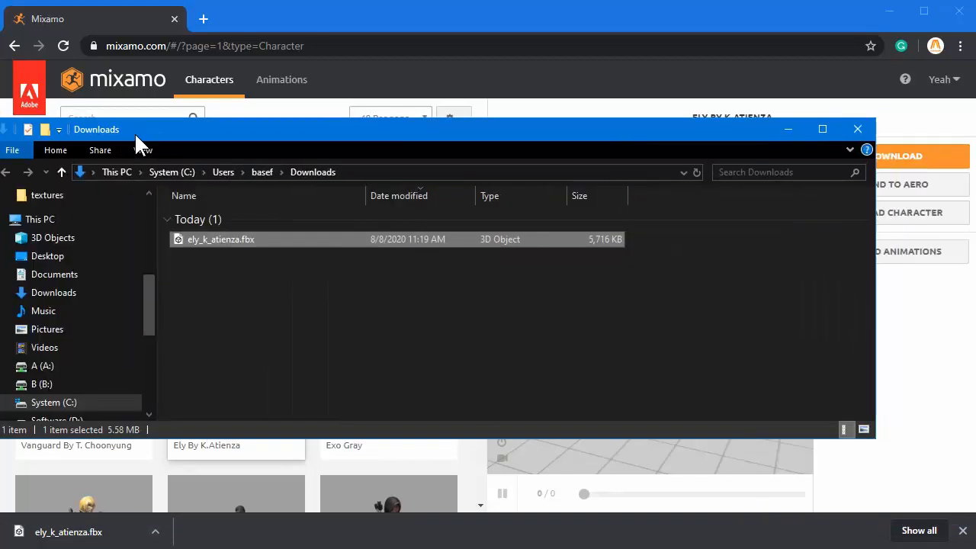
{"action": "left_click_drag", "start_coordinate": [135, 132], "coordinate": [183, 142]}
{"action": "left_click", "coordinate": [885, 13]}
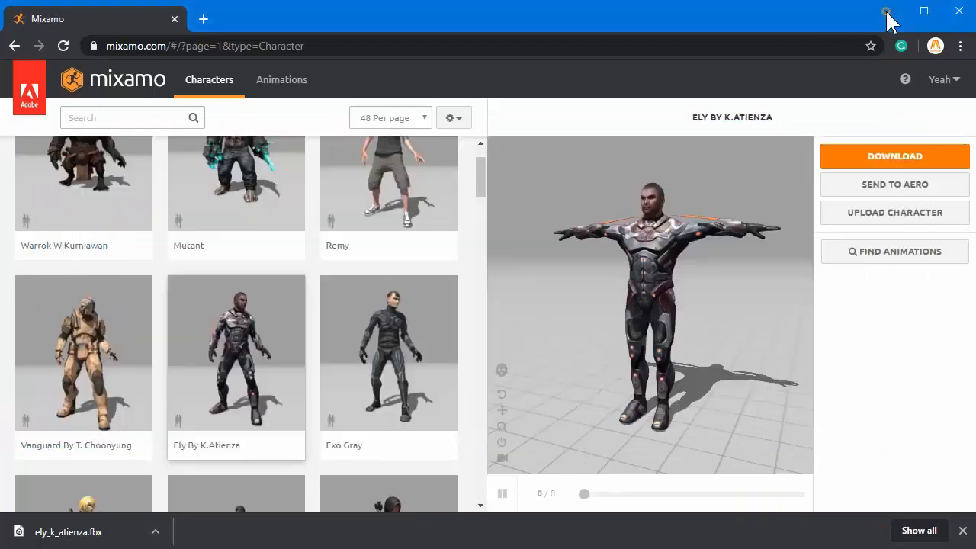
{"action": "left_click", "coordinate": [884, 47]}
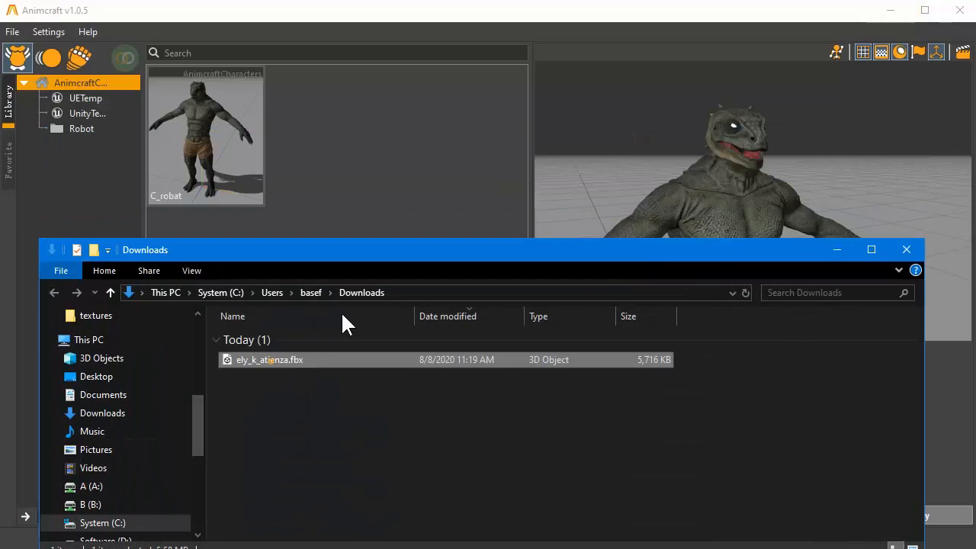
Load the downloaded Ely FBX file from the Downloads folder into Animcraft's preview viewport.
{"action": "left_click_drag", "start_coordinate": [274, 359], "coordinate": [728, 189]}
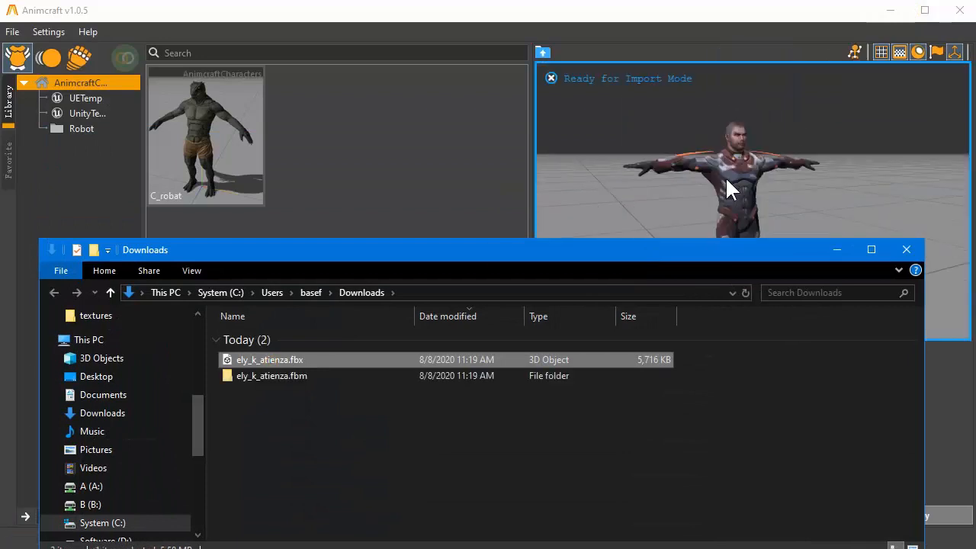
{"action": "left_click", "coordinate": [724, 178]}
{"action": "left_click_drag", "start_coordinate": [699, 242], "coordinate": [734, 265]}
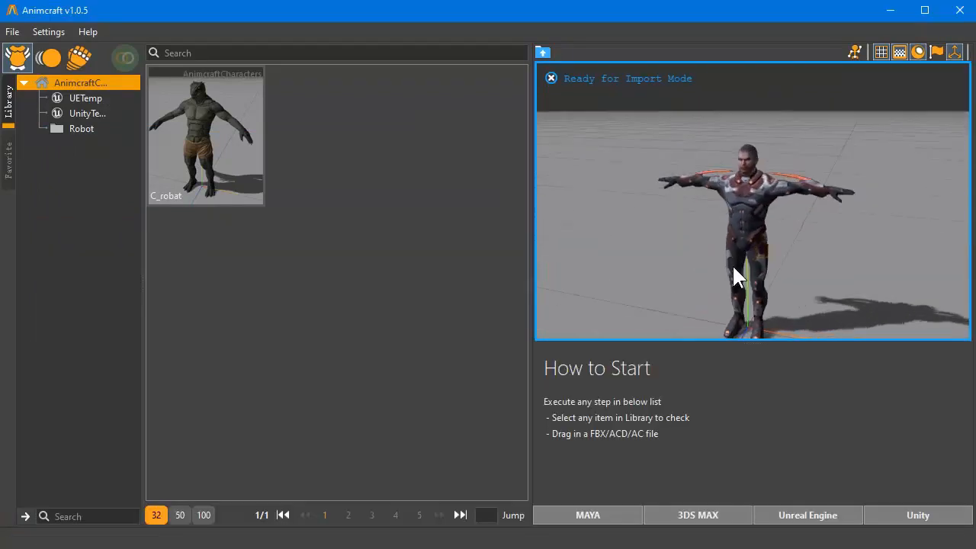
{"action": "scroll", "coordinate": [726, 243], "scroll_direction": "up", "scroll_amount": 4}
{"action": "left_click_drag", "start_coordinate": [721, 221], "coordinate": [768, 202]}
{"action": "middle_click_drag", "start_coordinate": [768, 202], "coordinate": [750, 178]}
{"action": "scroll", "coordinate": [762, 186], "scroll_direction": "down", "scroll_amount": 2}
{"action": "left_click_drag", "start_coordinate": [761, 186], "coordinate": [728, 209]}
Open the previewed character in the Animcraft Editor and check its body and finger joint mapping.
{"action": "left_click", "coordinate": [854, 51]}
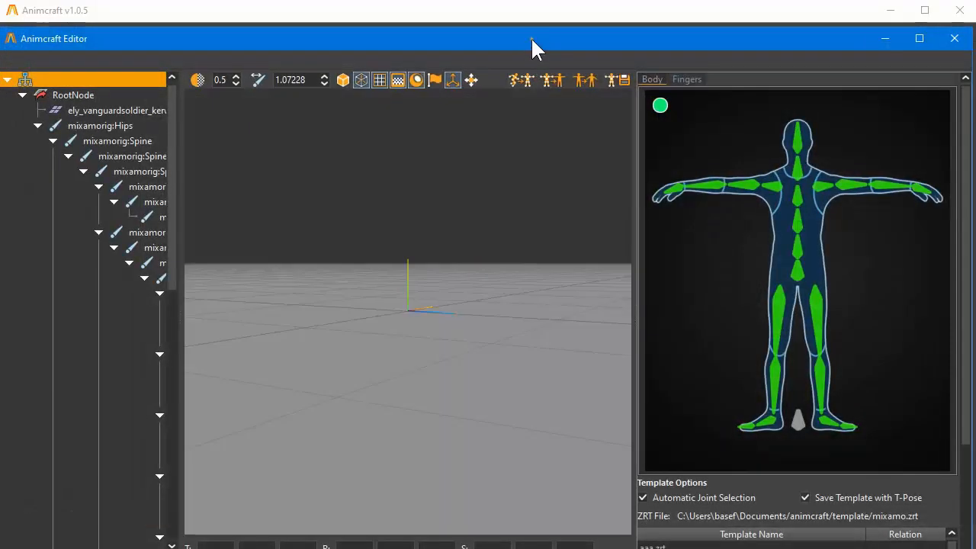
{"action": "left_click_drag", "start_coordinate": [530, 37], "coordinate": [533, 10]}
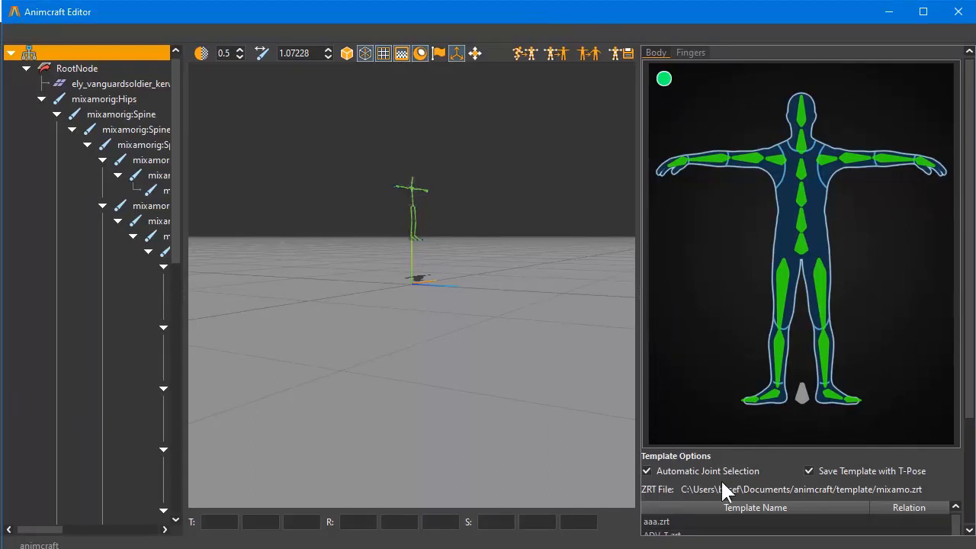
{"action": "scroll", "coordinate": [722, 472], "scroll_direction": "down", "scroll_amount": 2}
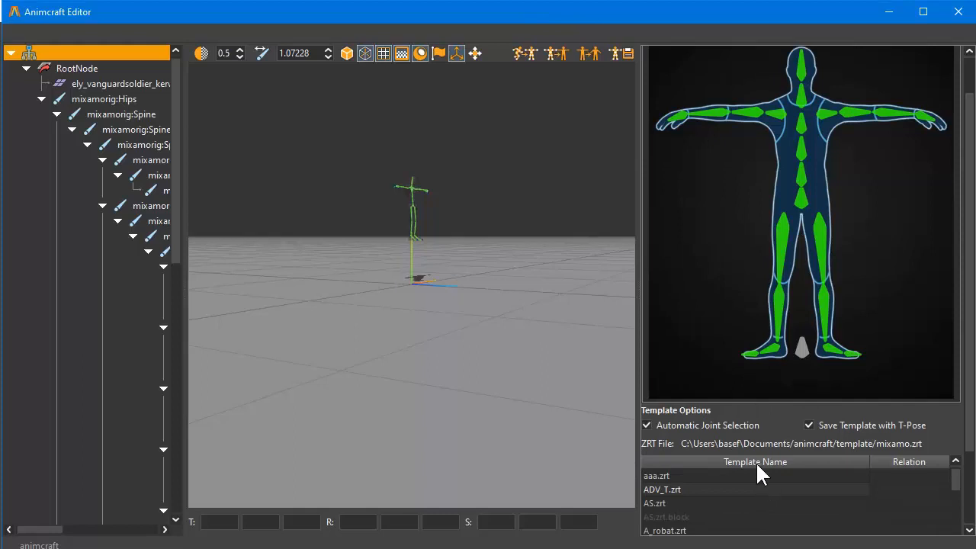
{"action": "scroll", "coordinate": [869, 198], "scroll_direction": "up", "scroll_amount": 2}
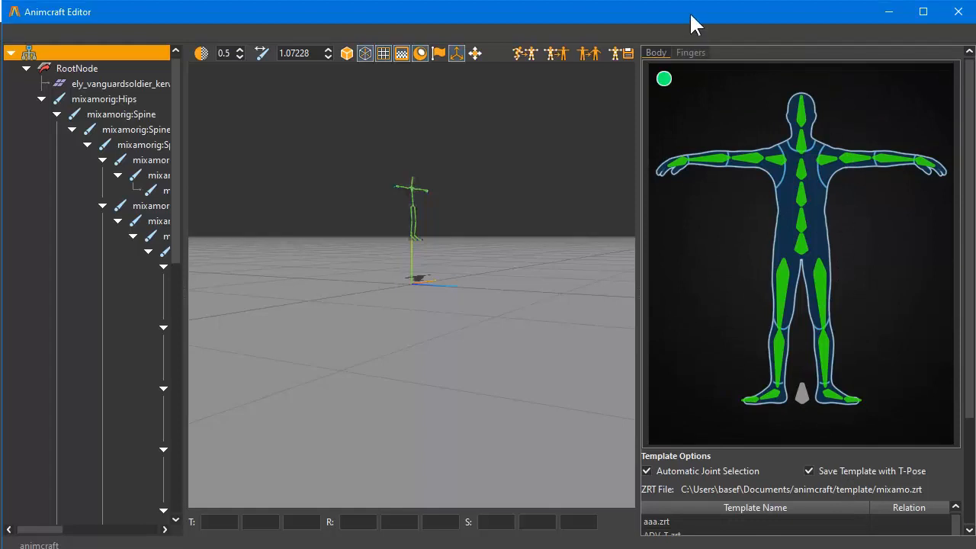
{"action": "left_click", "coordinate": [690, 53]}
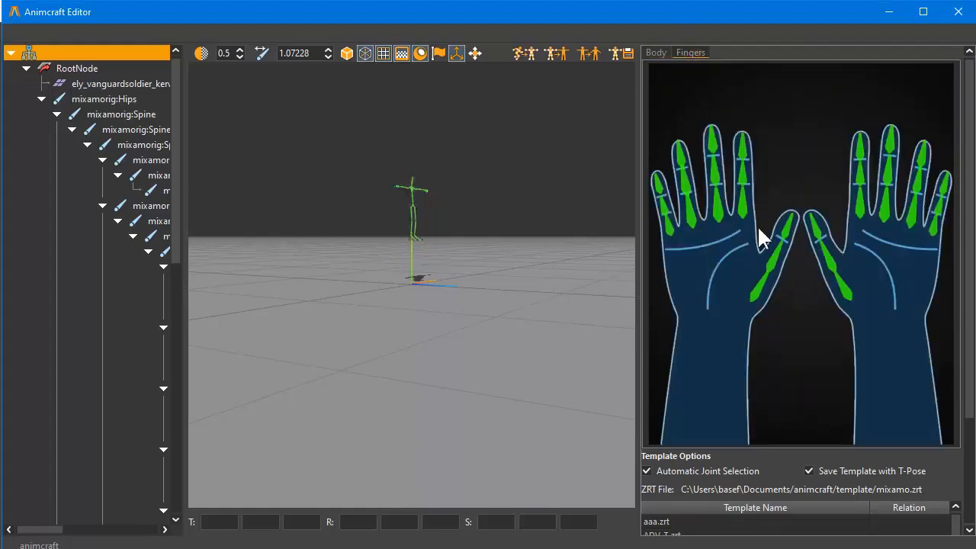
{"action": "left_click", "coordinate": [661, 55]}
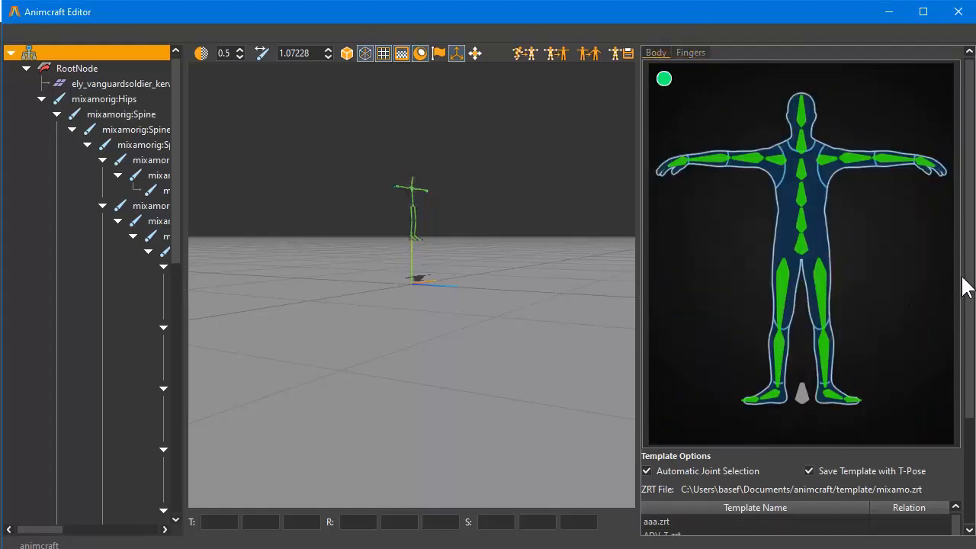
Find and select the mixamo.zrt template among the joint mapping templates.
{"action": "left_click_drag", "start_coordinate": [965, 283], "coordinate": [970, 351]}
{"action": "scroll", "coordinate": [969, 350], "scroll_direction": "down", "scroll_amount": 3}
{"action": "scroll", "coordinate": [809, 424], "scroll_direction": "down", "scroll_amount": 6}
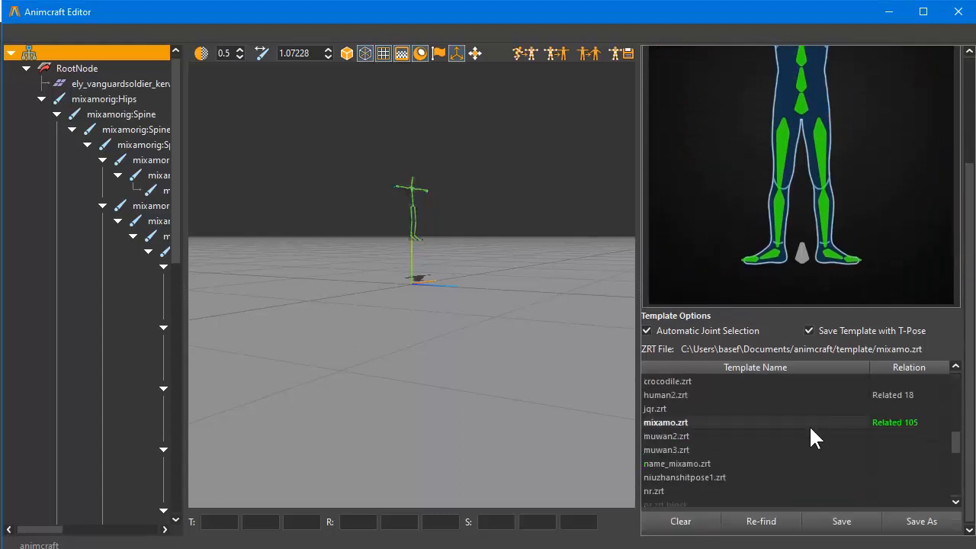
{"action": "left_click", "coordinate": [782, 423]}
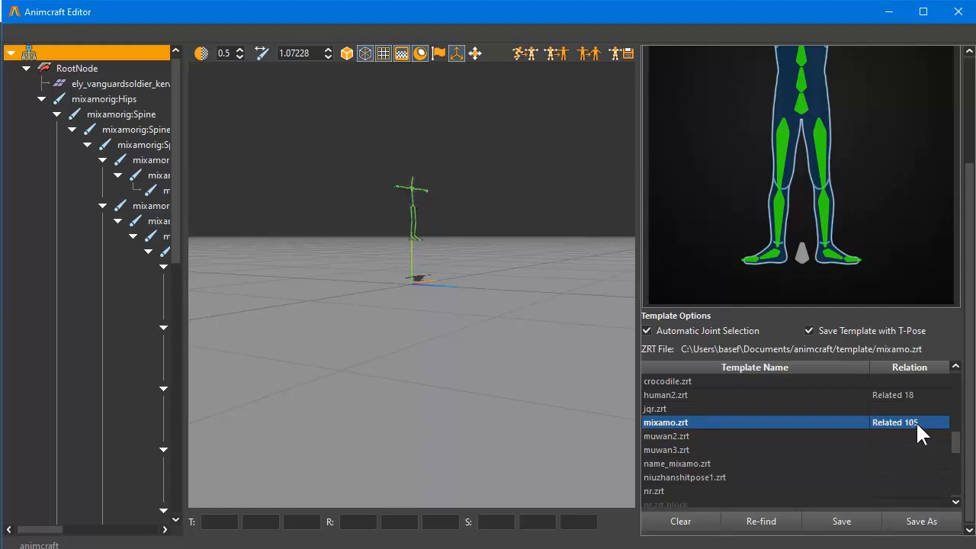
Save the character's T-pose skeleton setup and close the Animcraft Editor.
{"action": "scroll", "coordinate": [471, 310], "scroll_direction": "up", "scroll_amount": 2}
{"action": "middle_click_drag", "start_coordinate": [463, 284], "coordinate": [457, 347]}
{"action": "scroll", "coordinate": [457, 347], "scroll_direction": "up", "scroll_amount": 3}
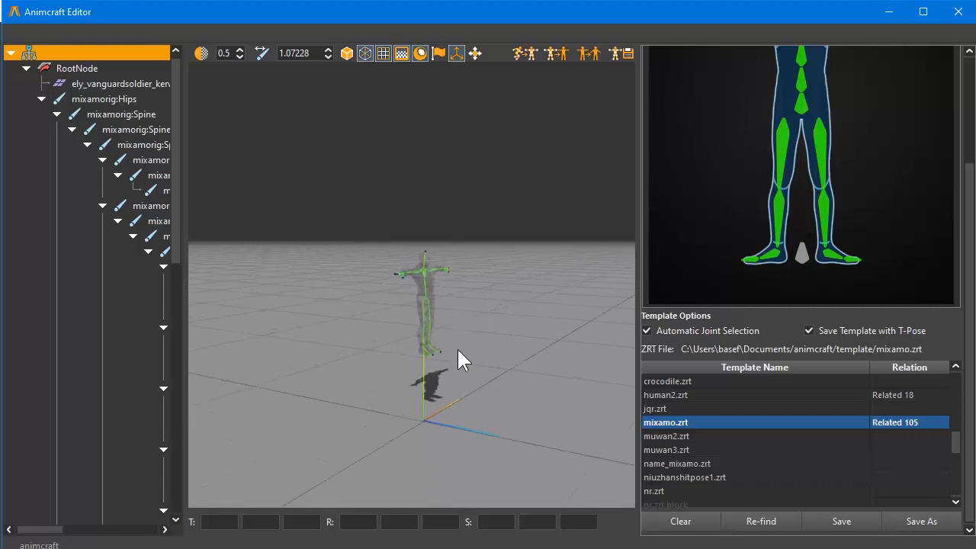
{"action": "middle_click_drag", "start_coordinate": [490, 306], "coordinate": [431, 288]}
{"action": "scroll", "coordinate": [431, 288], "scroll_direction": "up", "scroll_amount": 2}
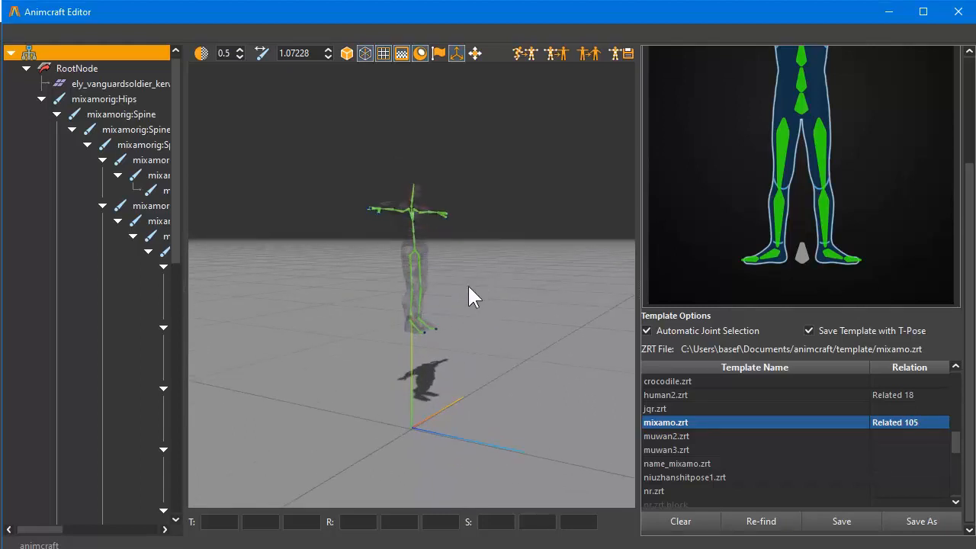
{"action": "left_click", "coordinate": [621, 54]}
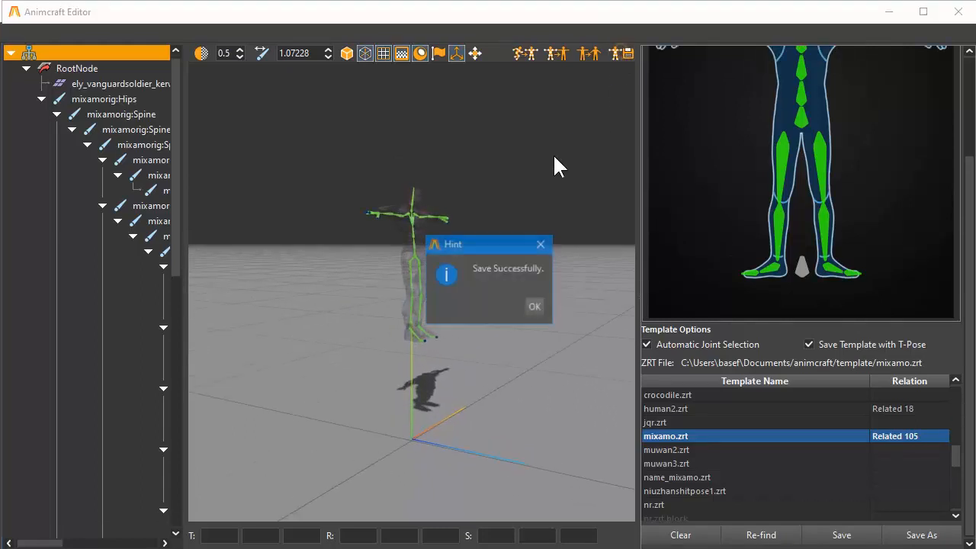
{"action": "left_click", "coordinate": [536, 307]}
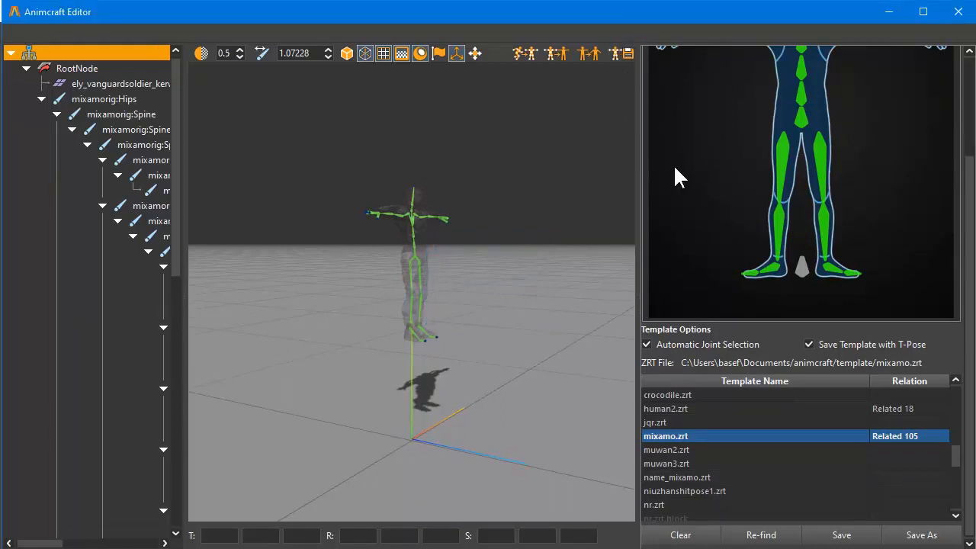
{"action": "scroll", "coordinate": [809, 194], "scroll_direction": "up", "scroll_amount": 3}
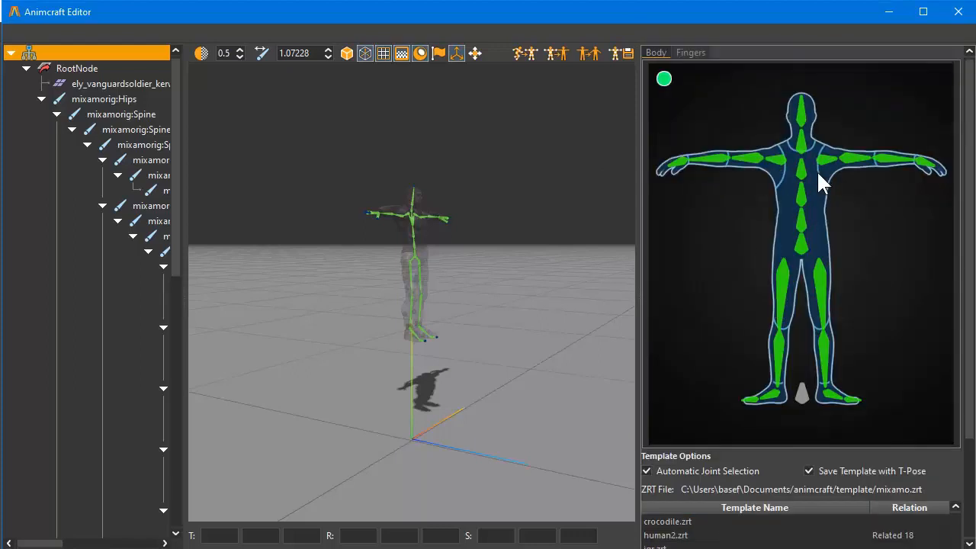
{"action": "scroll", "coordinate": [791, 279], "scroll_direction": "down", "scroll_amount": 3}
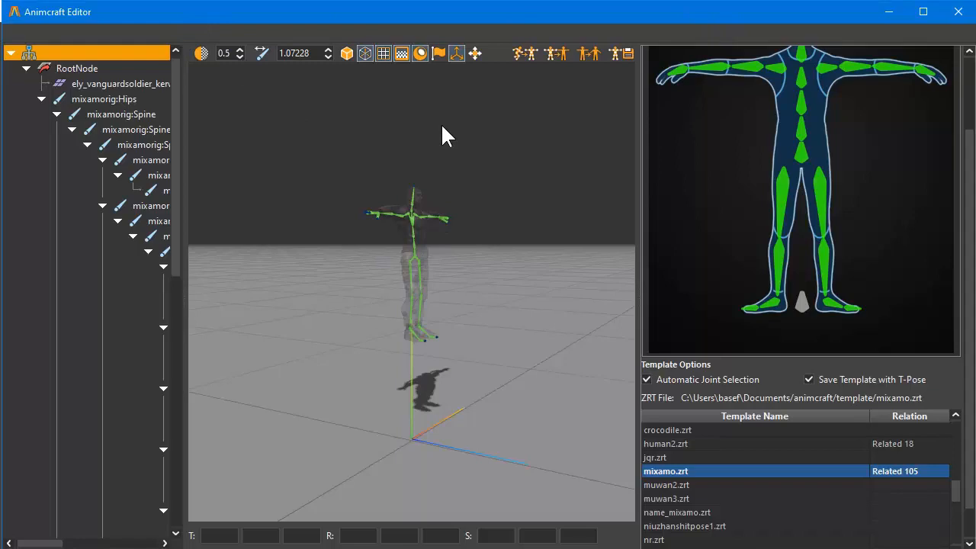
{"action": "left_click", "coordinate": [958, 11]}
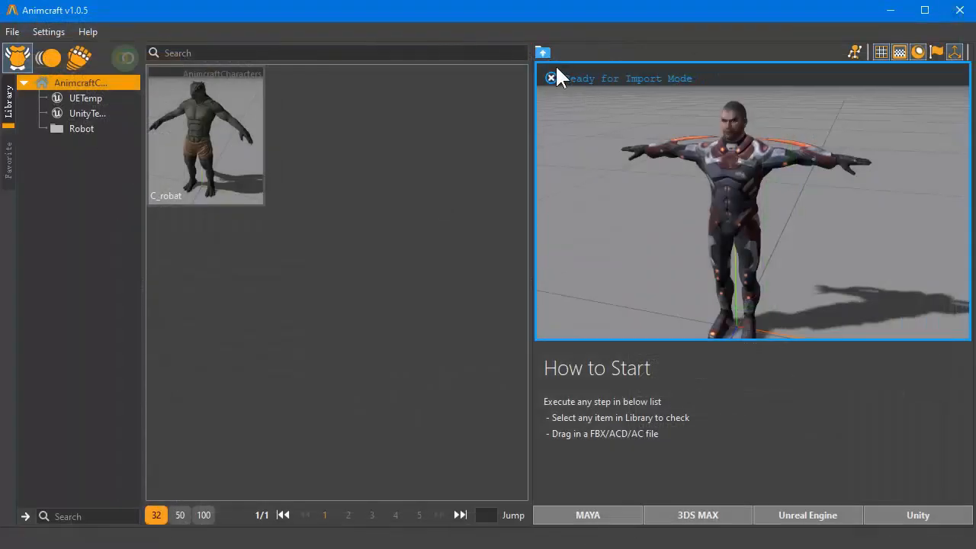
Import the previewed character into the AnimcraftCharacters library under the name Ely.
{"action": "left_click", "coordinate": [541, 53]}
{"action": "left_click", "coordinate": [458, 284]}
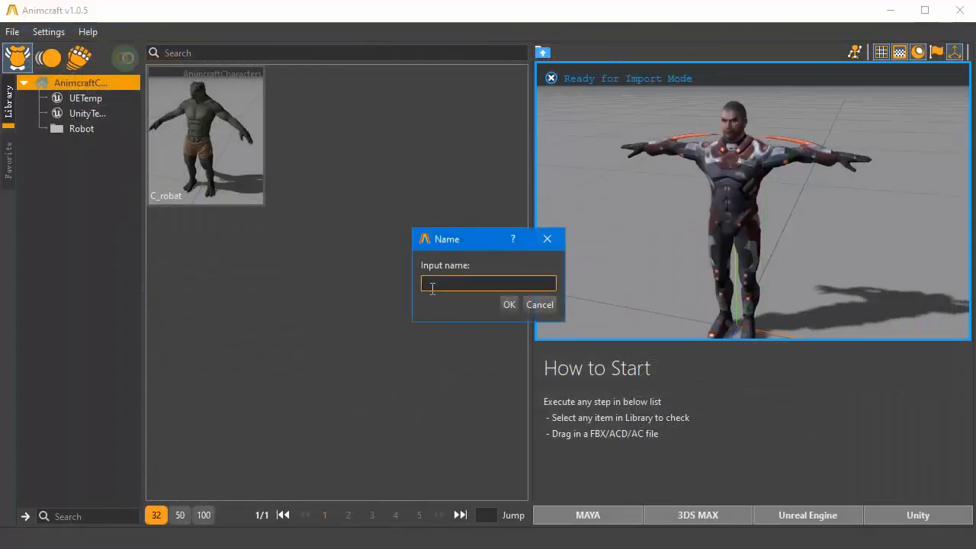
{"action": "type", "text": "Ely"}
{"action": "left_click", "coordinate": [508, 305]}
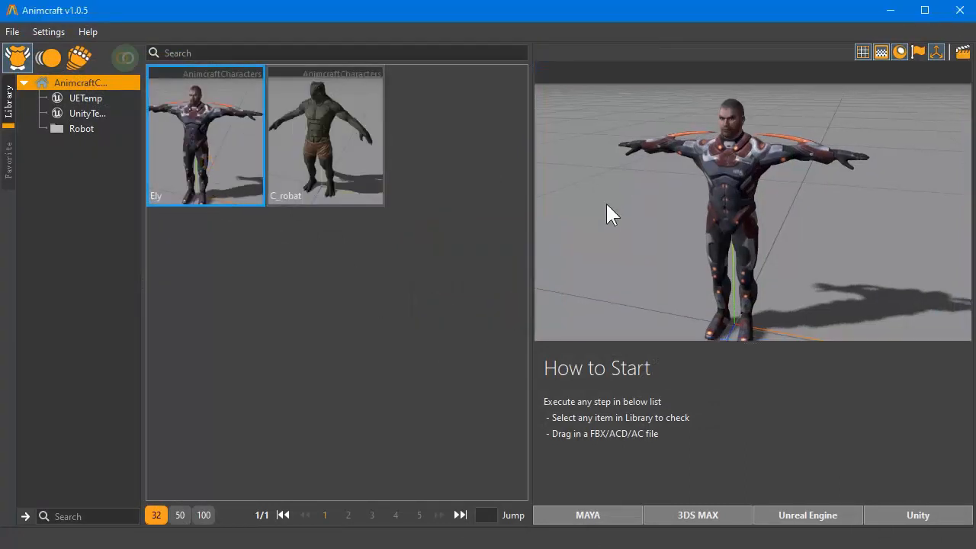
Load the Ely character from the library and open it in the Animcraft Editor.
{"action": "middle_click_drag", "start_coordinate": [749, 201], "coordinate": [757, 233]}
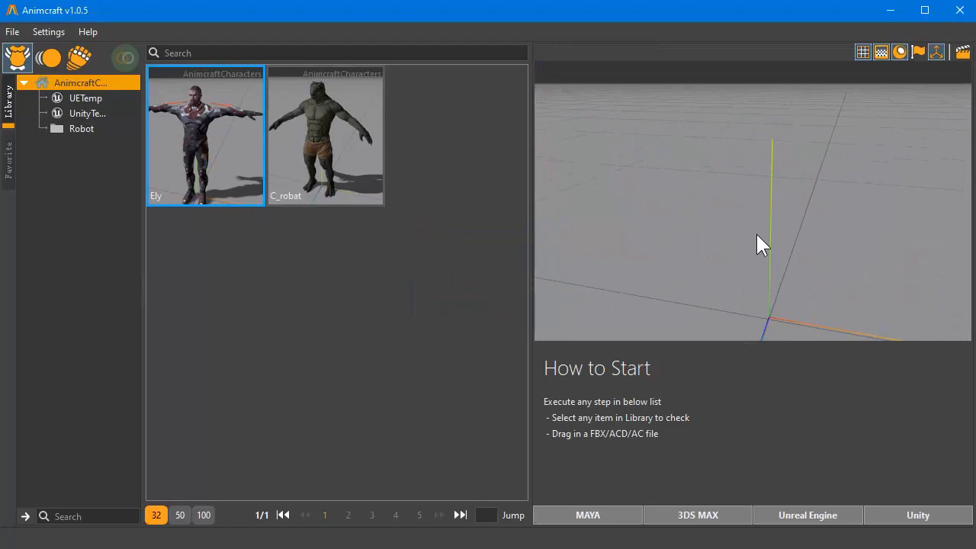
{"action": "scroll", "coordinate": [757, 233], "scroll_direction": "down", "scroll_amount": 4}
{"action": "left_click", "coordinate": [235, 166]}
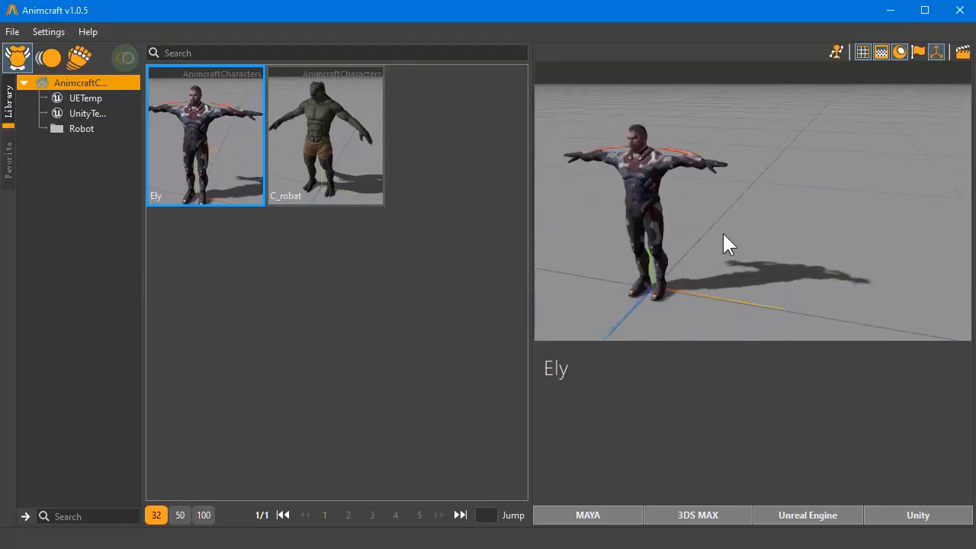
{"action": "left_click", "coordinate": [836, 52]}
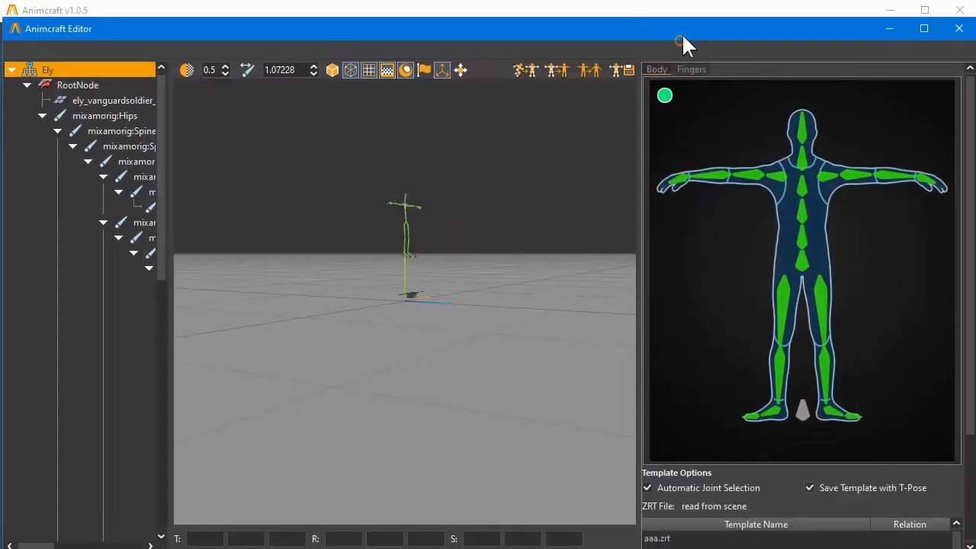
{"action": "left_click_drag", "start_coordinate": [682, 35], "coordinate": [679, 18]}
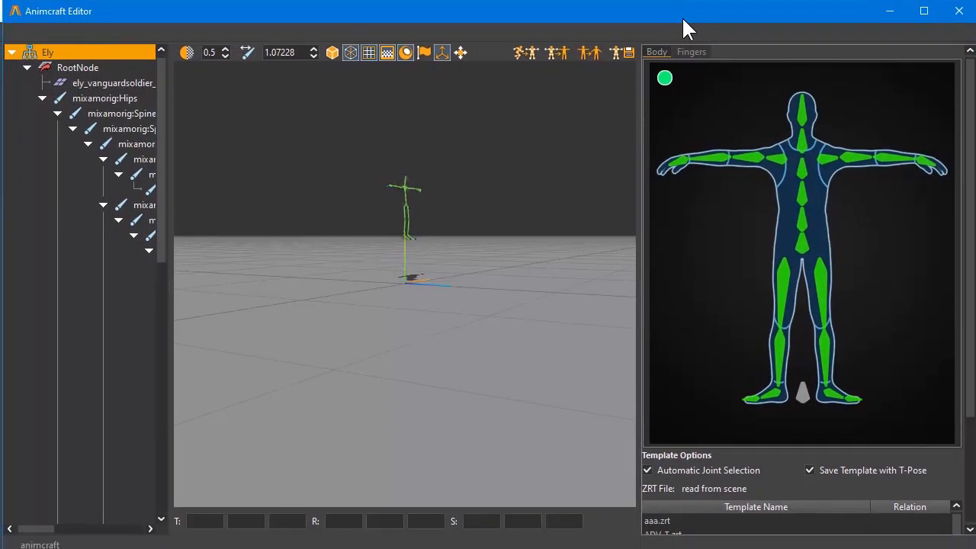
Check Ely's joint mapping and skeleton, and close the Animcraft Editor and the Downloads window.
{"action": "scroll", "coordinate": [759, 314], "scroll_direction": "down", "scroll_amount": 3}
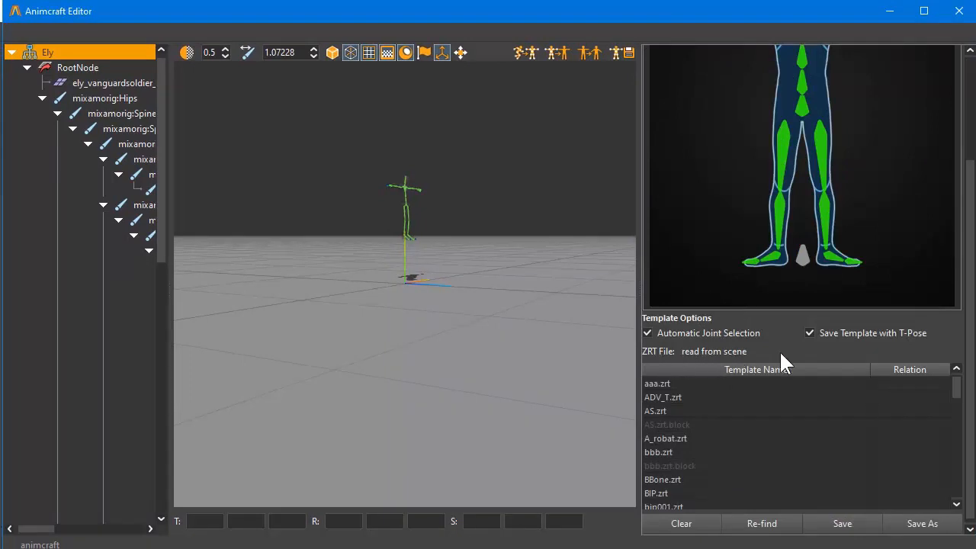
{"action": "scroll", "coordinate": [452, 365], "scroll_direction": "up", "scroll_amount": 4}
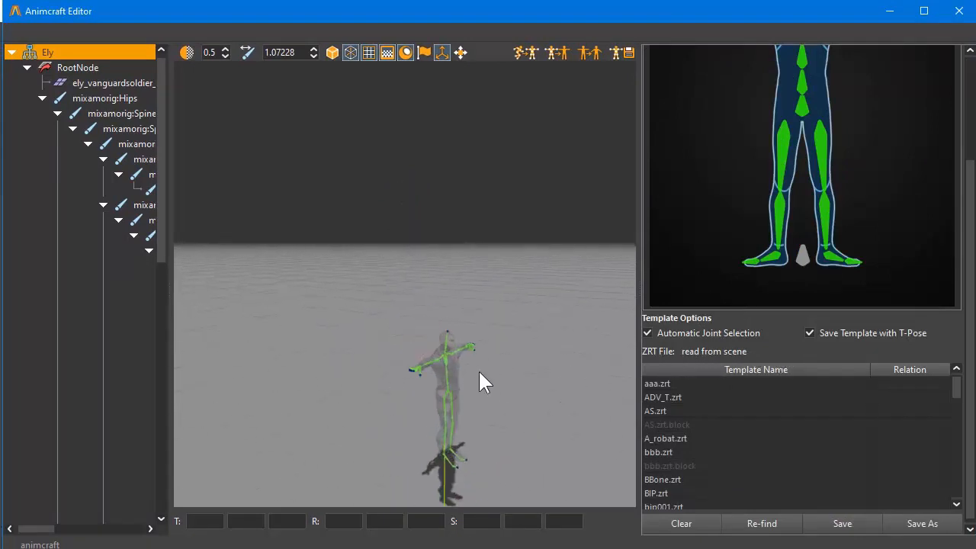
{"action": "middle_click_drag", "start_coordinate": [478, 368], "coordinate": [435, 269]}
{"action": "scroll", "coordinate": [371, 287], "scroll_direction": "up", "scroll_amount": 2}
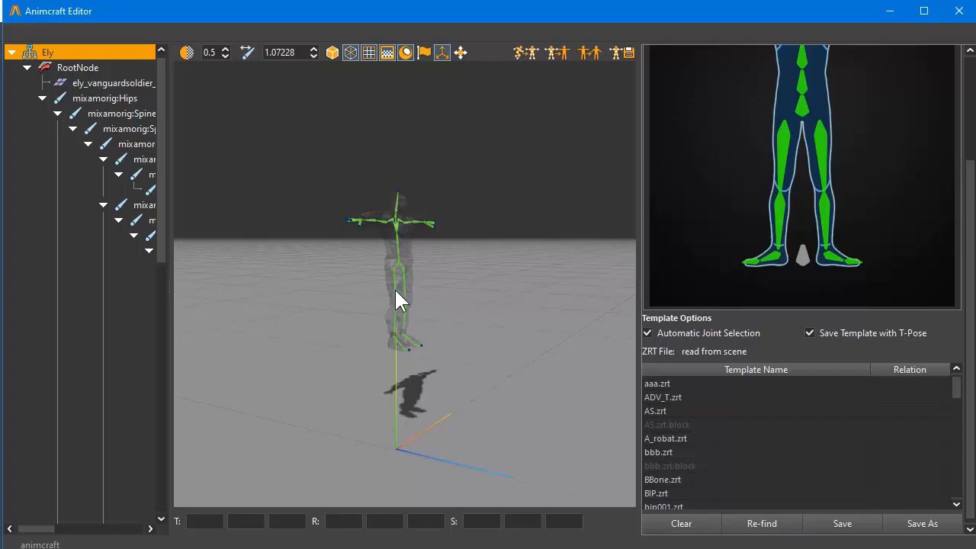
{"action": "left_click", "coordinate": [889, 11]}
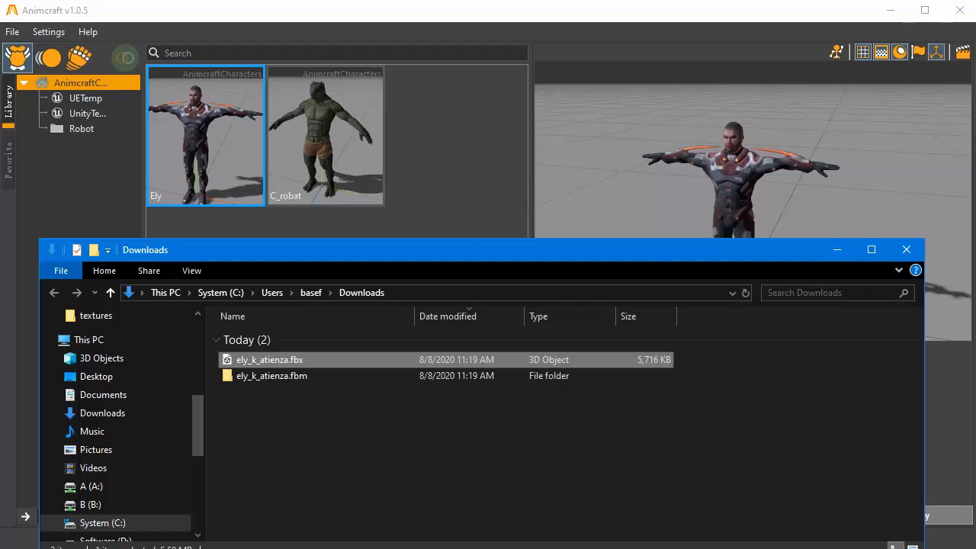
{"action": "key", "text": "alt+Tab"}
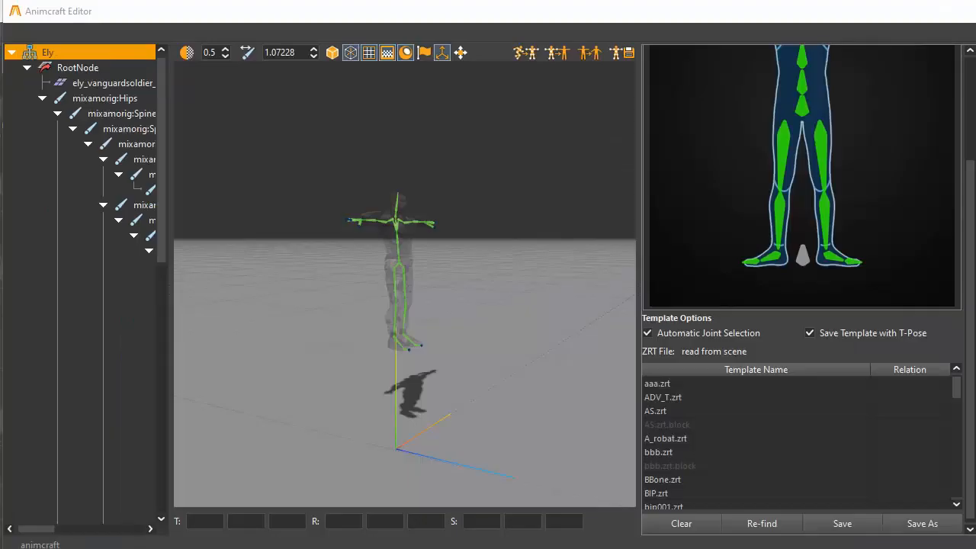
{"action": "left_click", "coordinate": [958, 11]}
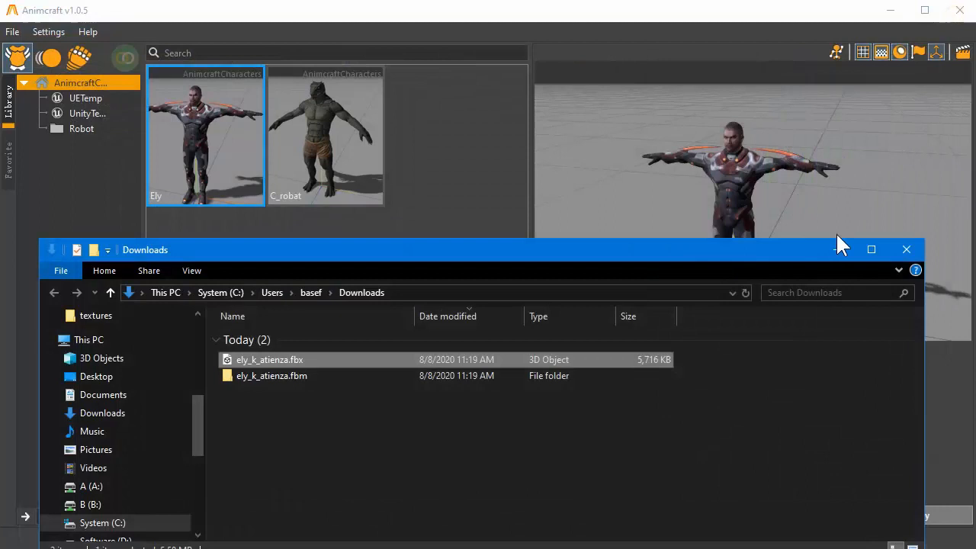
{"action": "left_click", "coordinate": [903, 246]}
Turn on Character-Animation Merge Mode with the Ely character loaded in the preview.
{"action": "middle_click_drag", "start_coordinate": [725, 238], "coordinate": [731, 216]}
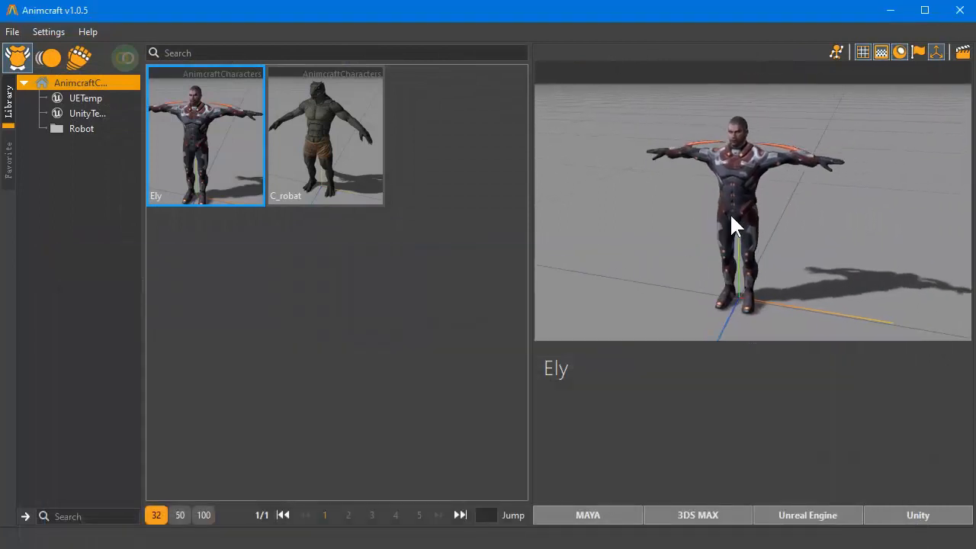
{"action": "left_click", "coordinate": [126, 58]}
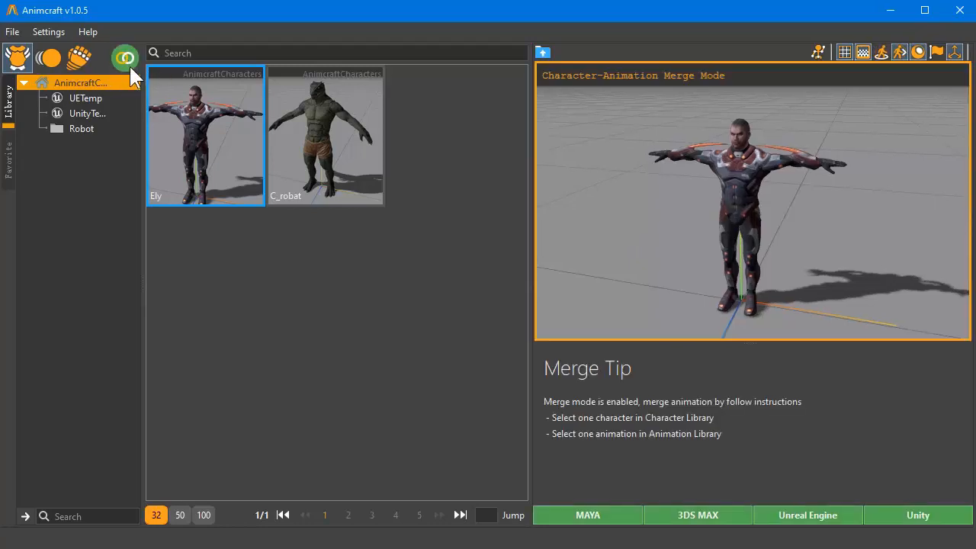
{"action": "middle_click_drag", "start_coordinate": [726, 200], "coordinate": [718, 185]}
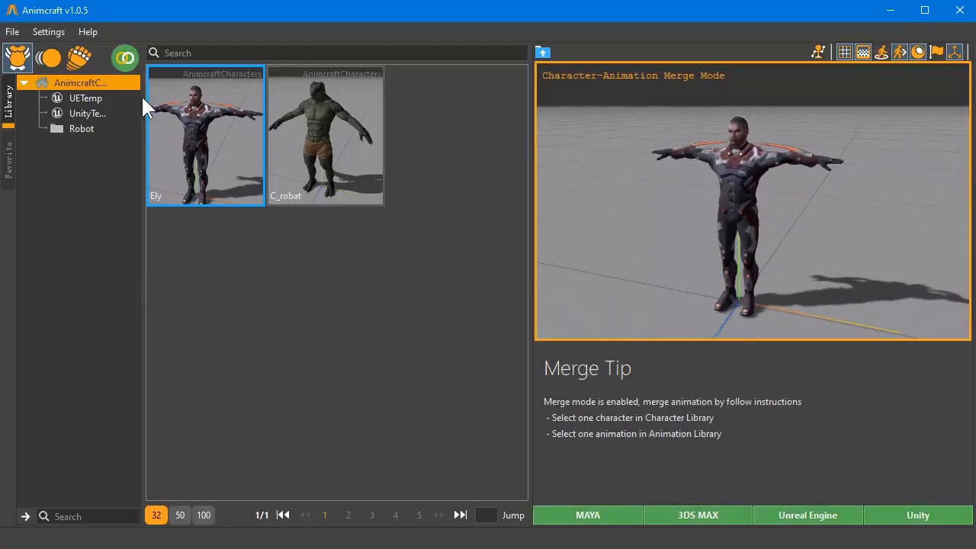
Preview the young_man_trick_attack_fight animation and the last animation on the first library page merged onto Ely.
{"action": "left_click", "coordinate": [48, 57]}
{"action": "scroll", "coordinate": [330, 290], "scroll_direction": "down", "scroll_amount": 5}
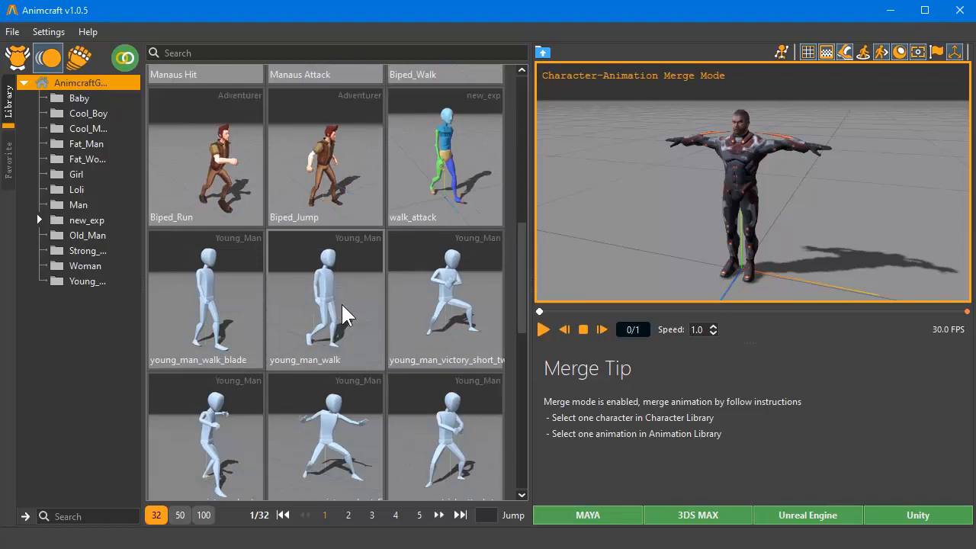
{"action": "scroll", "coordinate": [341, 302], "scroll_direction": "down", "scroll_amount": 3}
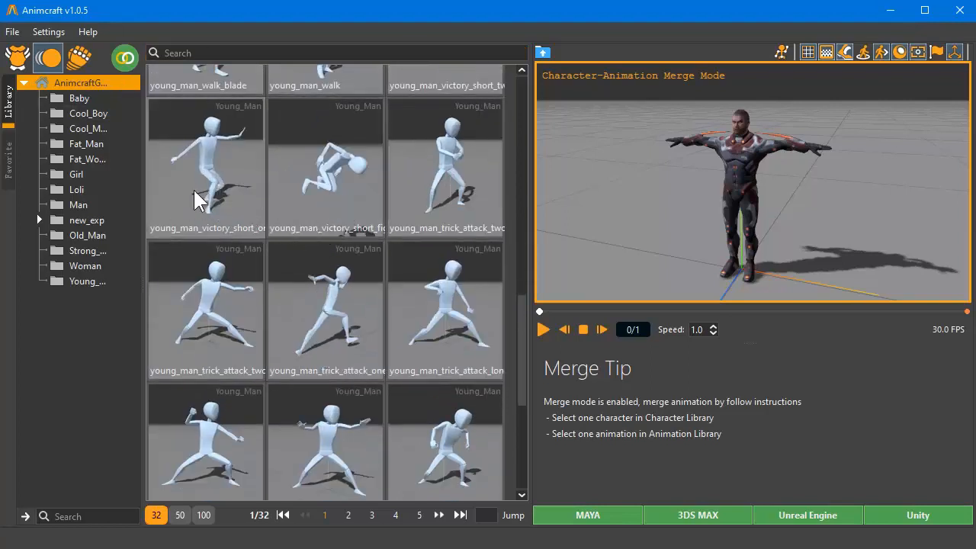
{"action": "scroll", "coordinate": [298, 278], "scroll_direction": "down", "scroll_amount": 2}
{"action": "left_click", "coordinate": [347, 267]}
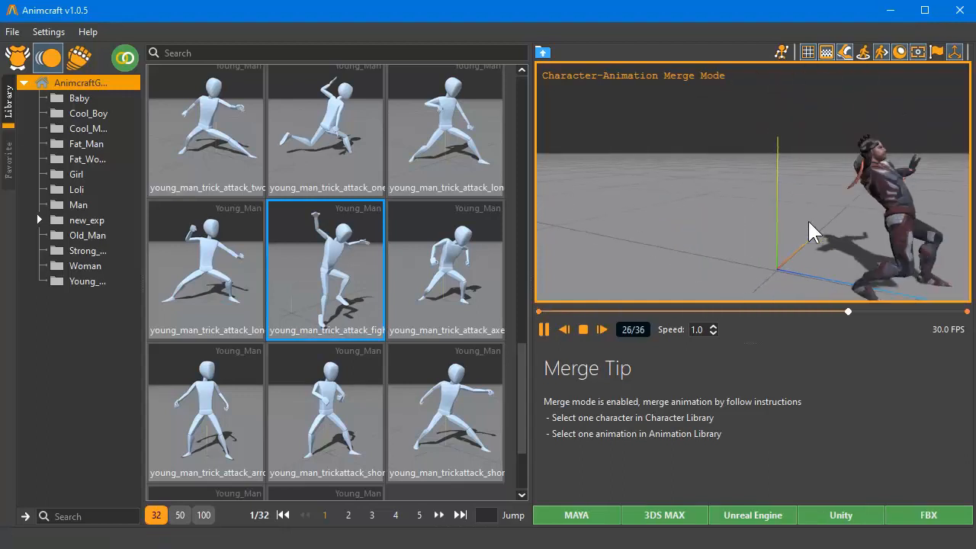
{"action": "scroll", "coordinate": [808, 221], "scroll_direction": "down", "scroll_amount": 3}
{"action": "middle_click_drag", "start_coordinate": [788, 215], "coordinate": [612, 252]}
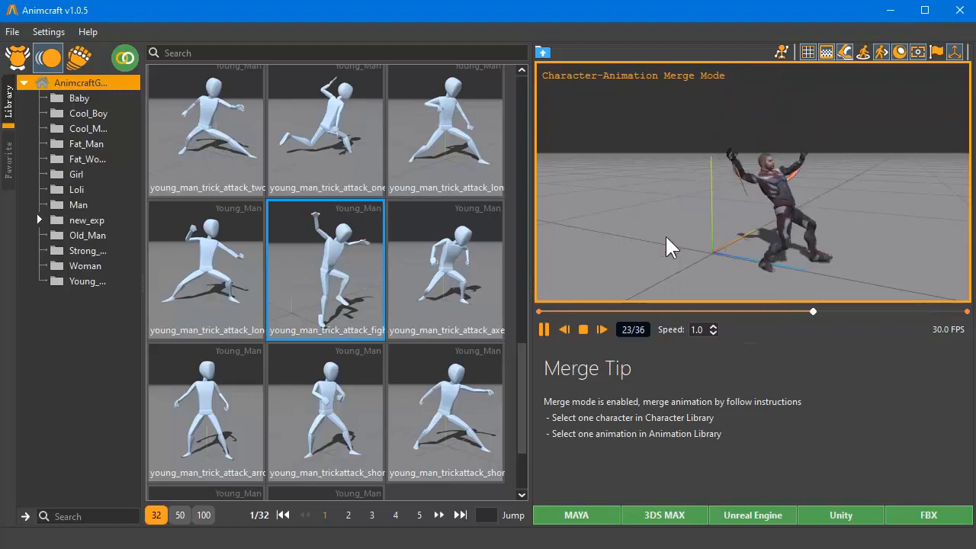
{"action": "scroll", "coordinate": [324, 318], "scroll_direction": "down", "scroll_amount": 2}
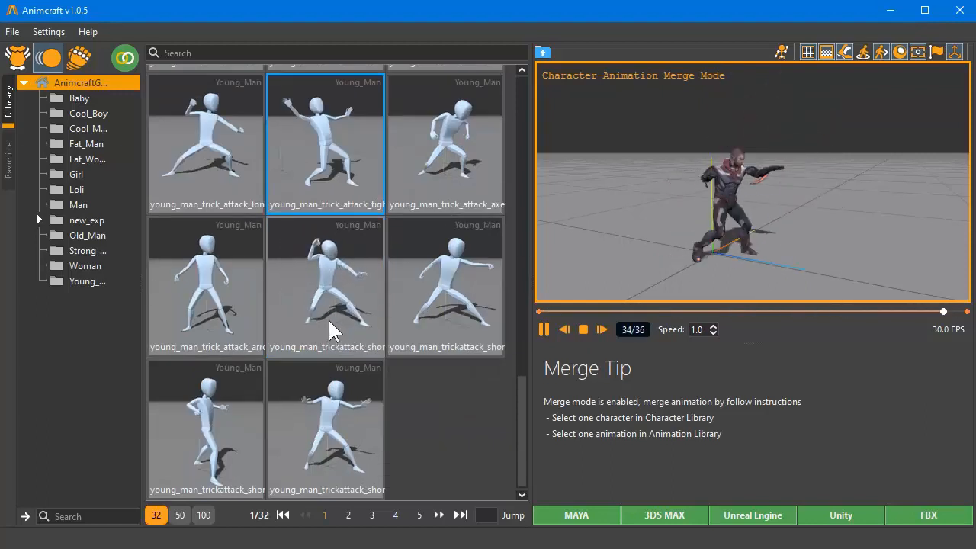
{"action": "left_click", "coordinate": [340, 401]}
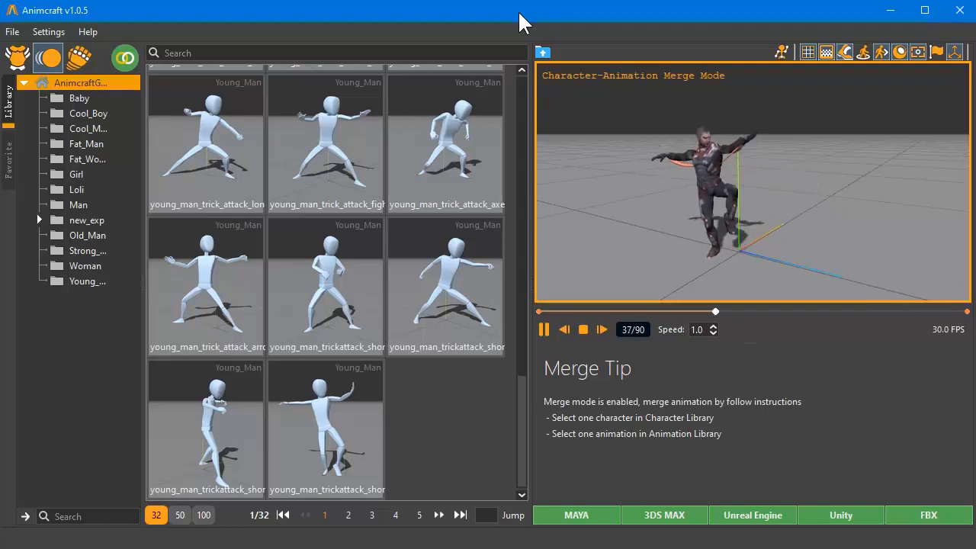
Turn off merge mode and return to the AnimcraftCharacters root of the character library.
{"action": "left_click", "coordinate": [125, 59]}
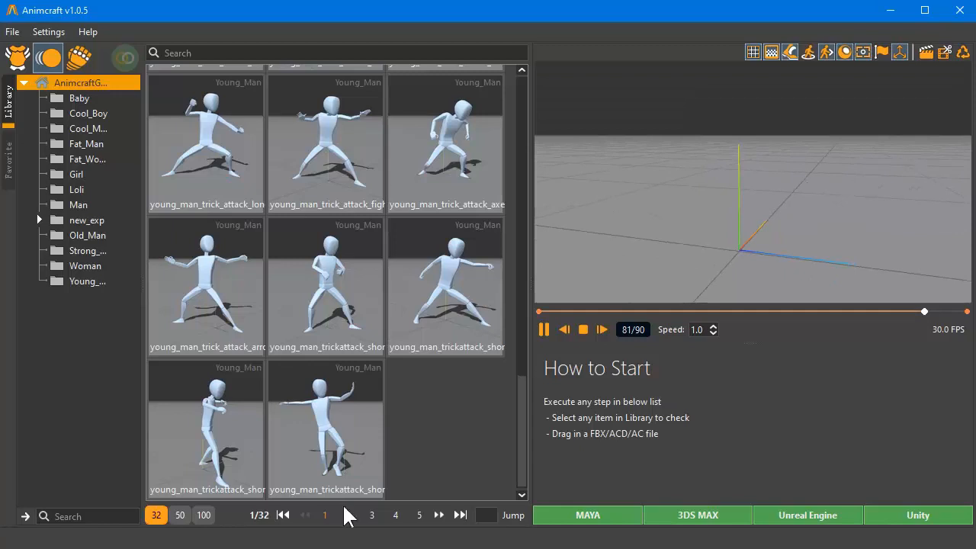
{"action": "left_click", "coordinate": [18, 58]}
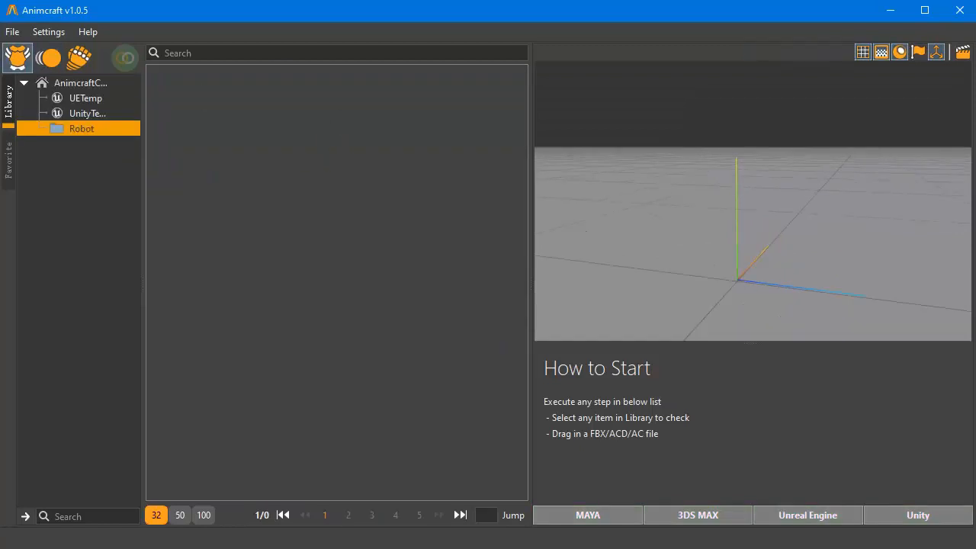
{"action": "left_click", "coordinate": [90, 82]}
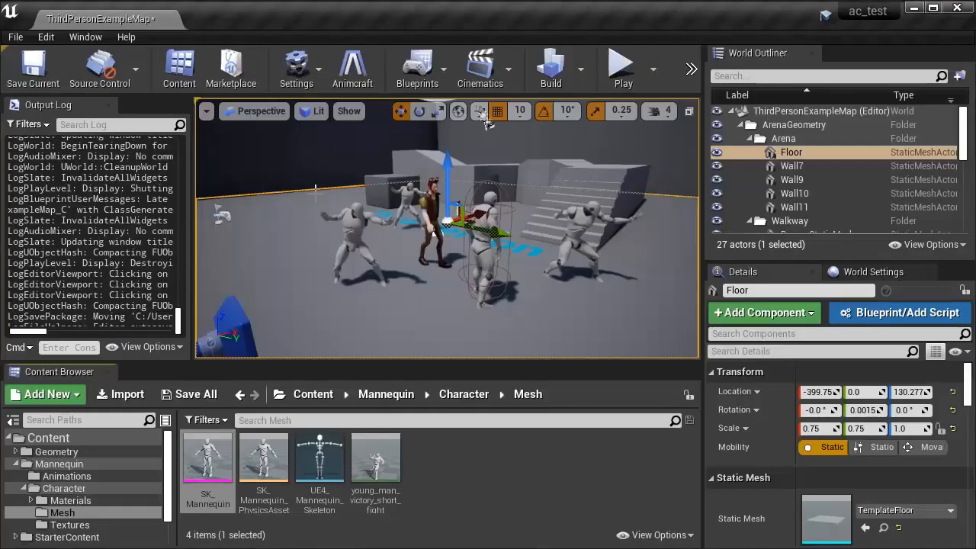
In Unreal Editor, start exporting the SK_Mannequin skeletal mesh as FBX to G:\ac_resources\ac_samples.
{"action": "right_click_drag", "start_coordinate": [447, 229], "coordinate": [473, 204]}
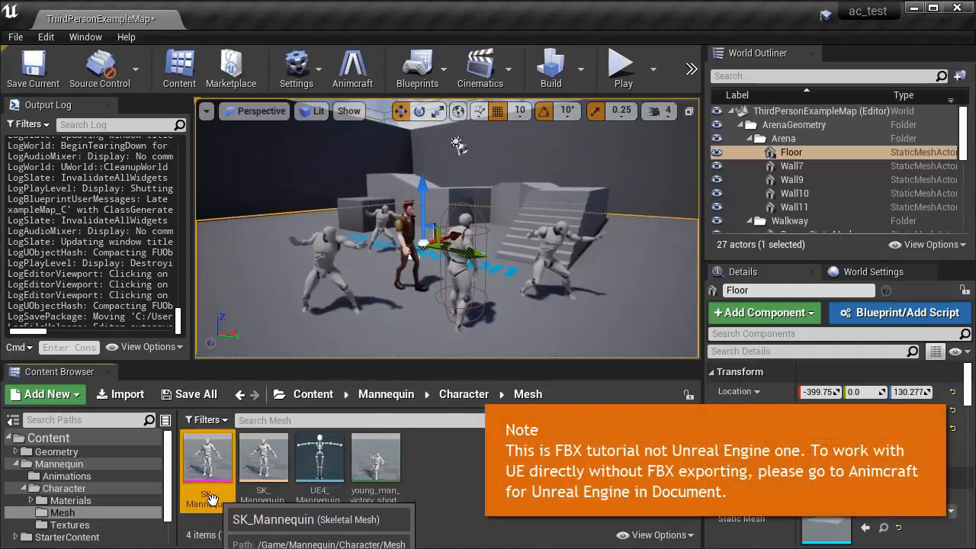
{"action": "right_click", "coordinate": [210, 461]}
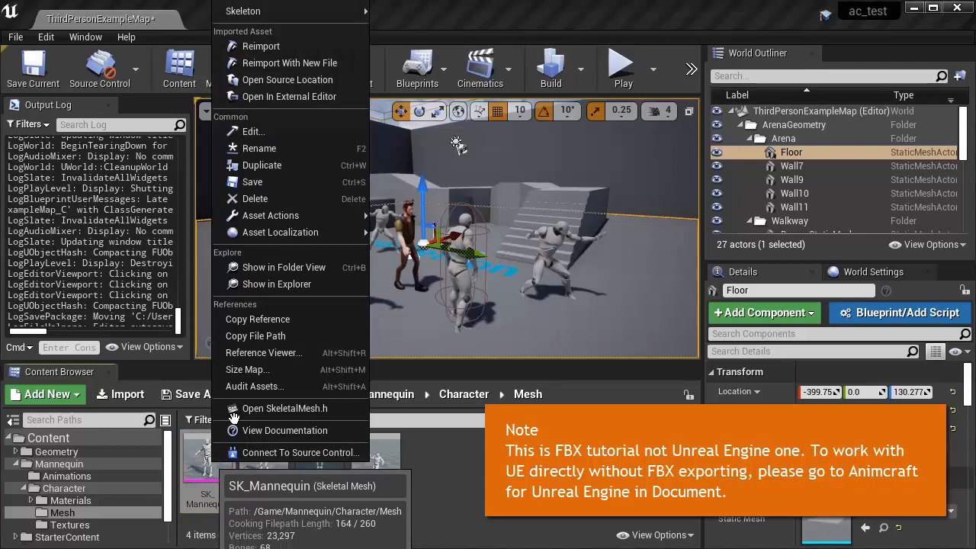
{"action": "mouse_move", "coordinate": [355, 214]}
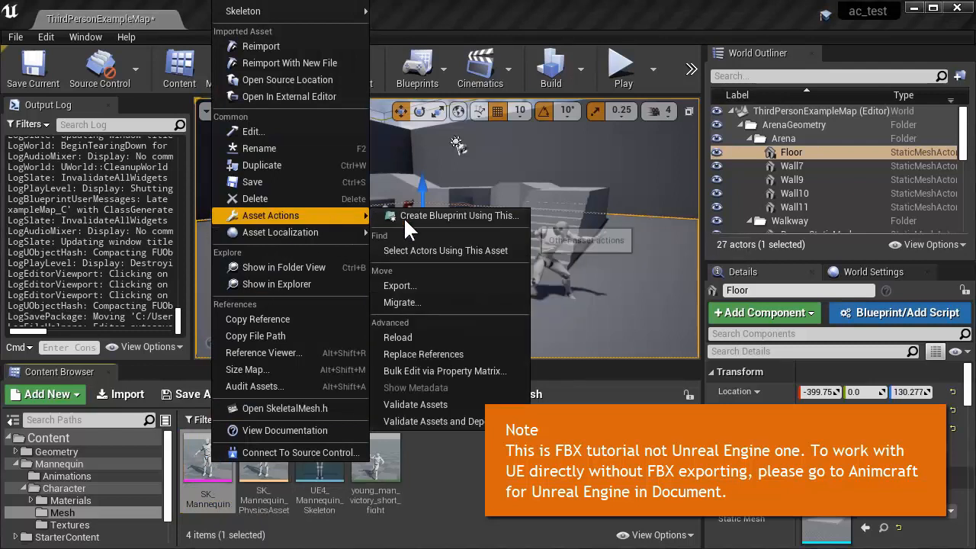
{"action": "left_click", "coordinate": [410, 285]}
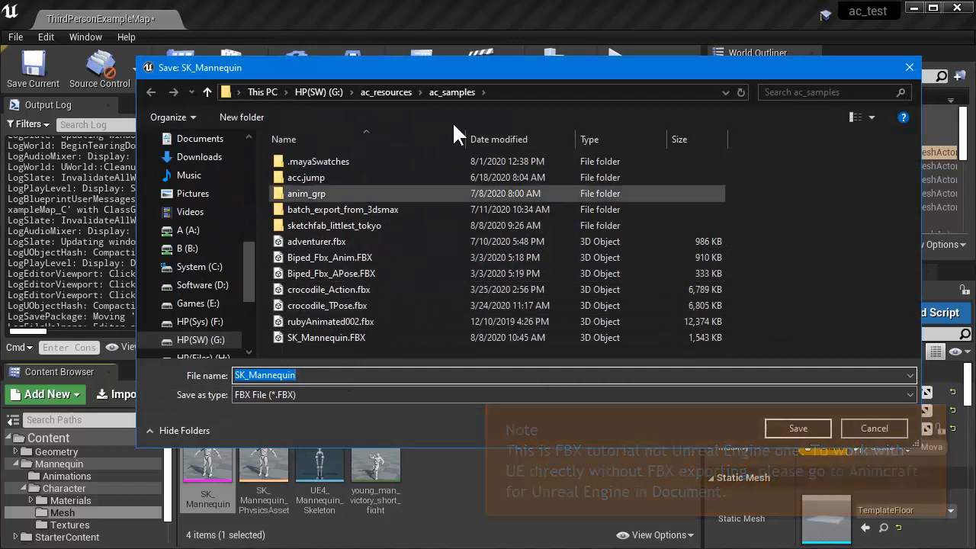
{"action": "left_click", "coordinate": [502, 90]}
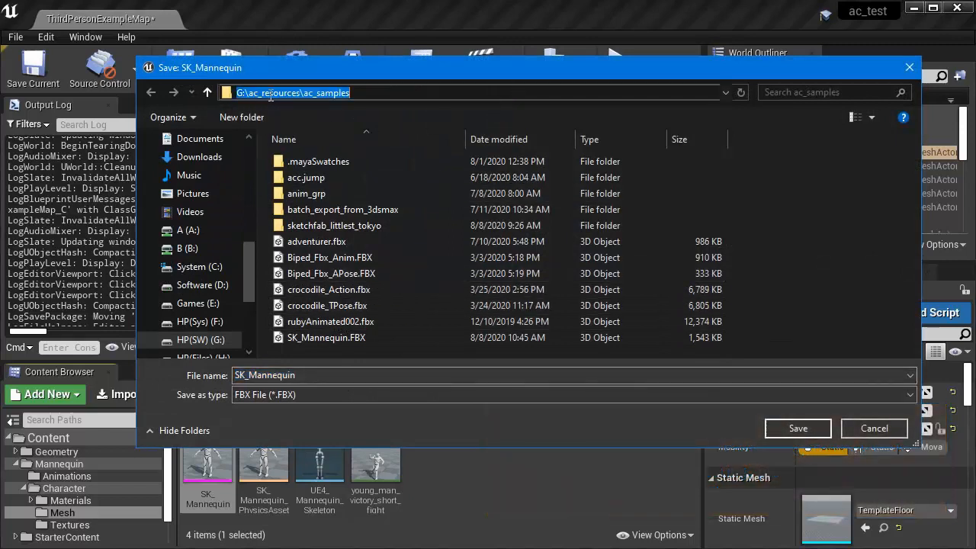
{"action": "left_click", "coordinate": [311, 94]}
{"action": "left_click_drag", "start_coordinate": [393, 95], "coordinate": [215, 92]}
{"action": "left_click", "coordinate": [388, 93]}
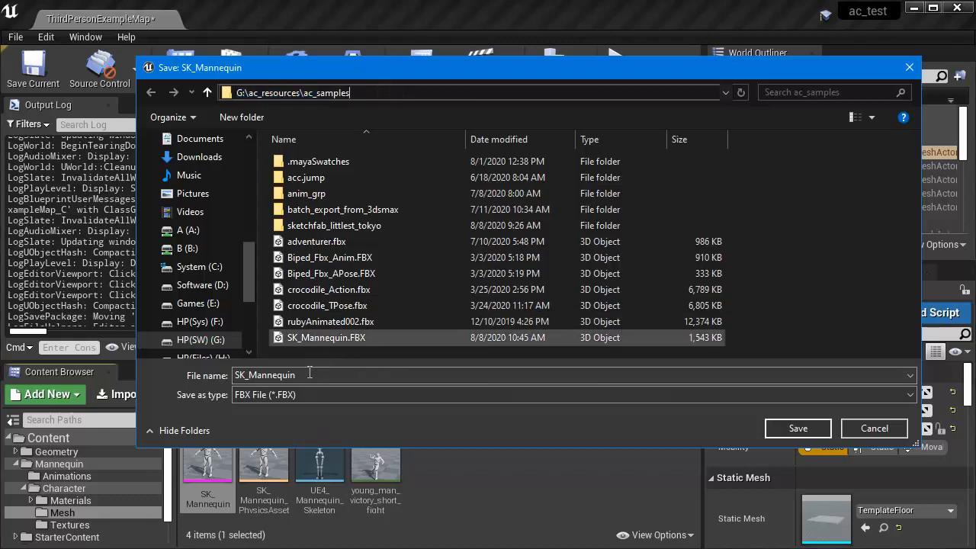
Name the file SK_Mannequin2.FBX, export it with the existing FBX options and minimize Unreal Editor.
{"action": "left_click", "coordinate": [372, 338]}
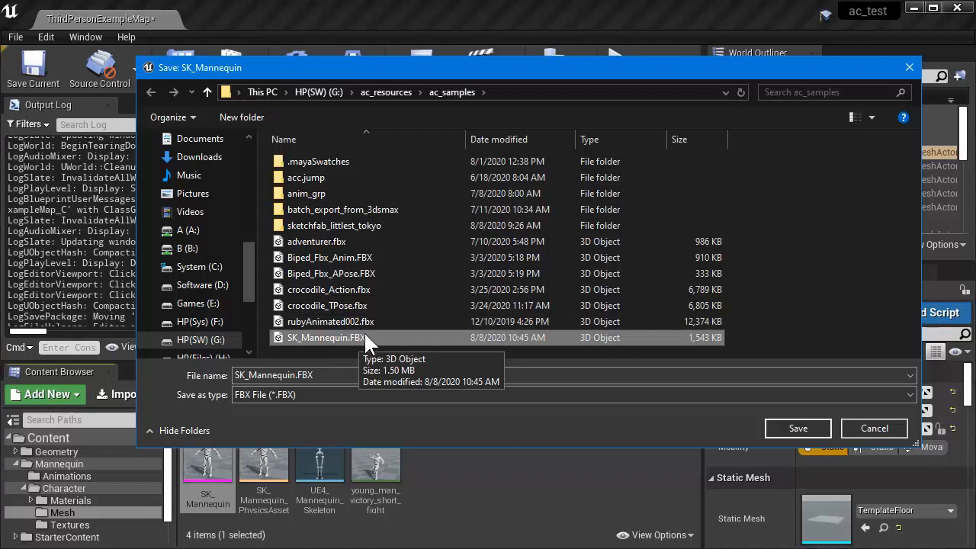
{"action": "double_click", "coordinate": [303, 376]}
{"action": "left_click", "coordinate": [296, 376]}
{"action": "type", "text": "2"}
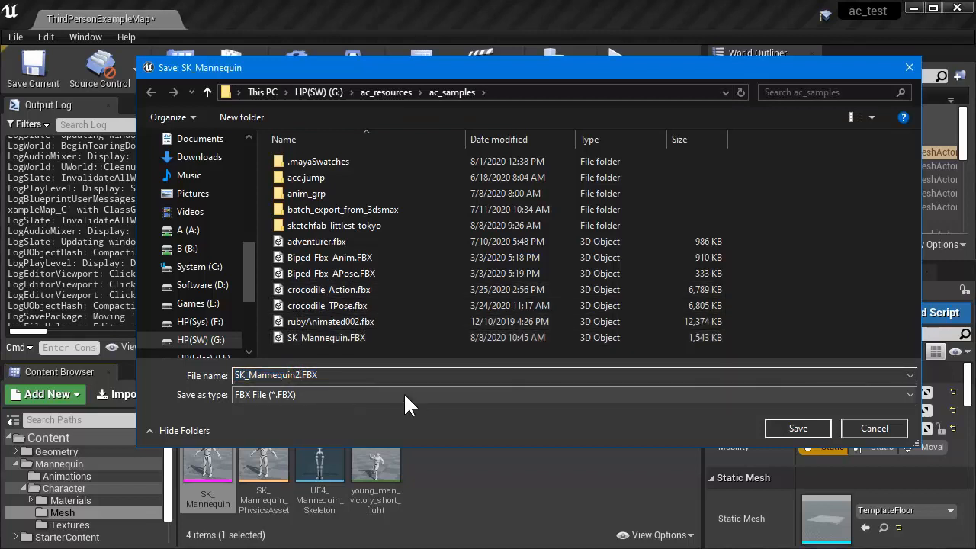
{"action": "left_click", "coordinate": [793, 427]}
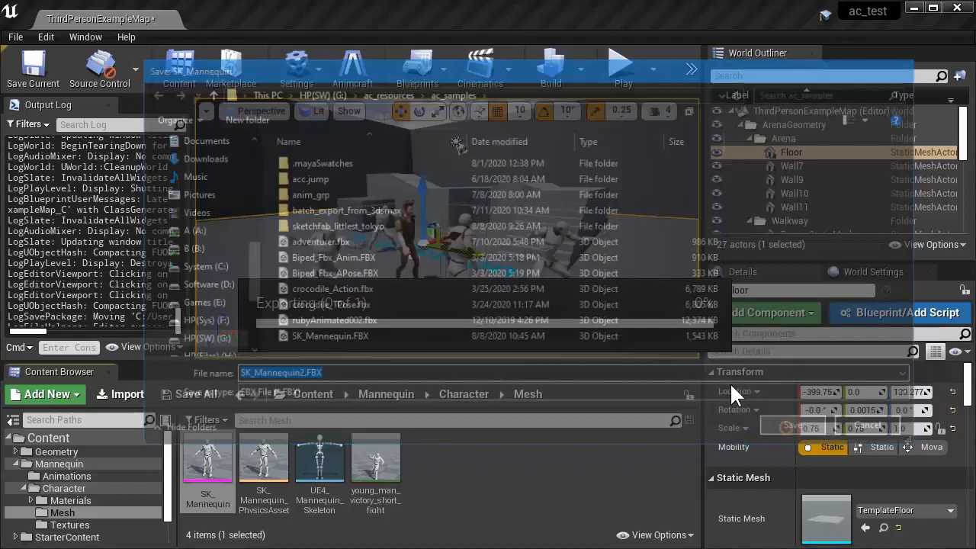
{"action": "scroll", "coordinate": [671, 320], "scroll_direction": "down", "scroll_amount": 2}
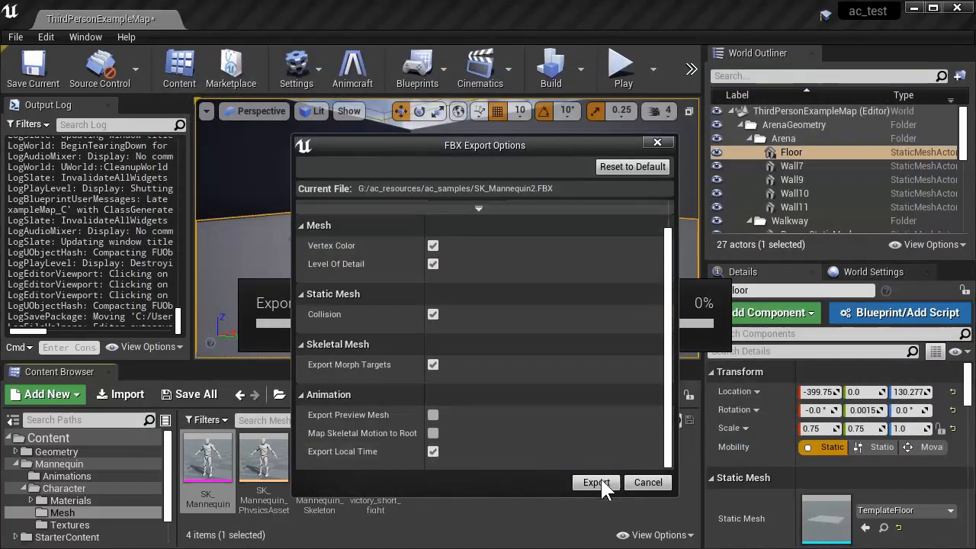
{"action": "left_click", "coordinate": [596, 482]}
{"action": "left_click", "coordinate": [914, 8]}
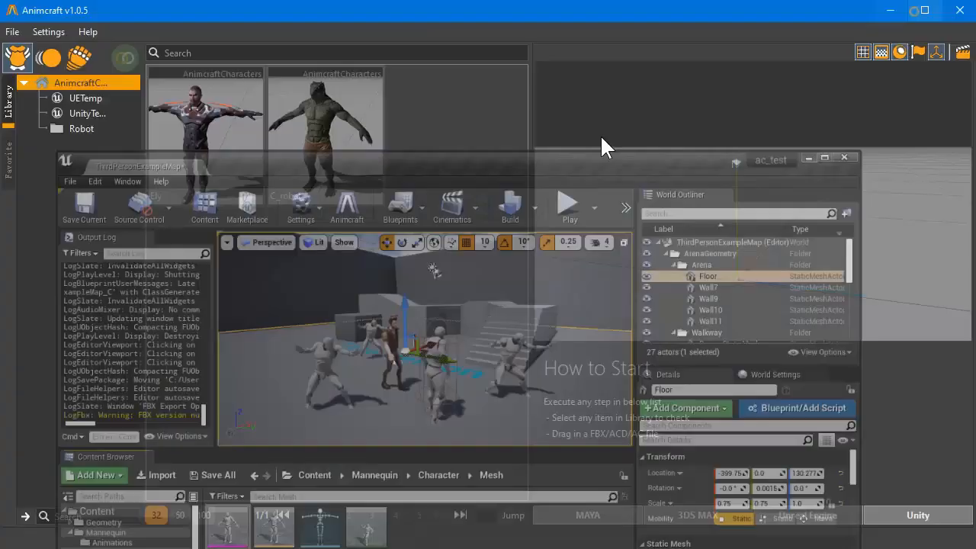
Open the ac_samples folder under G:\ac_resources in File Explorer and sort its files by date modified.
{"action": "key", "text": "super+e"}
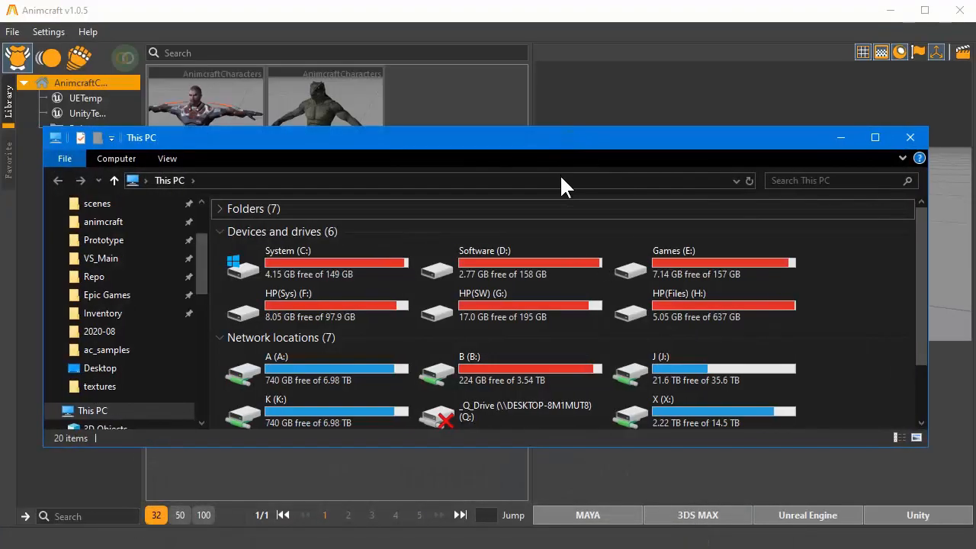
{"action": "left_click", "coordinate": [562, 180]}
{"action": "type", "text": "g:\\ac_resources"}
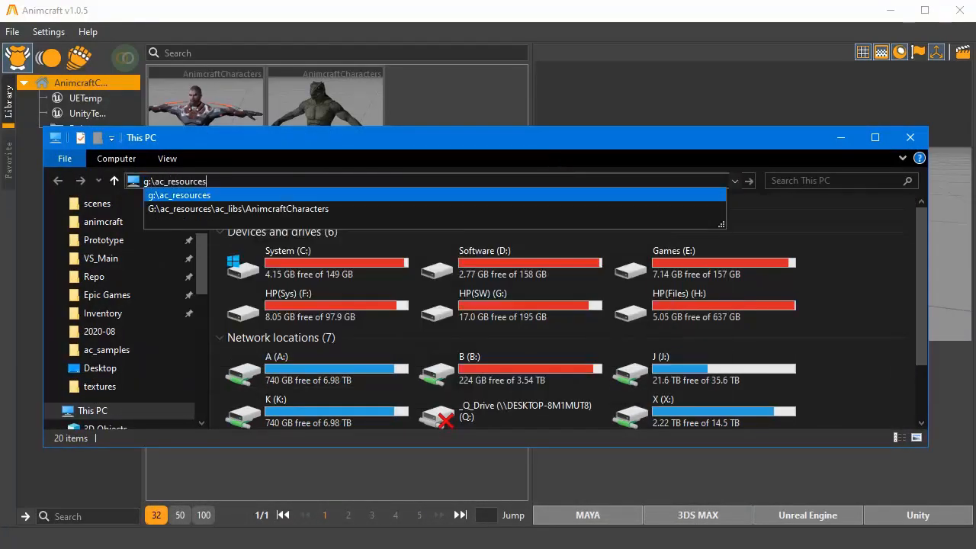
{"action": "key", "text": "Return"}
{"action": "double_click", "coordinate": [311, 243]}
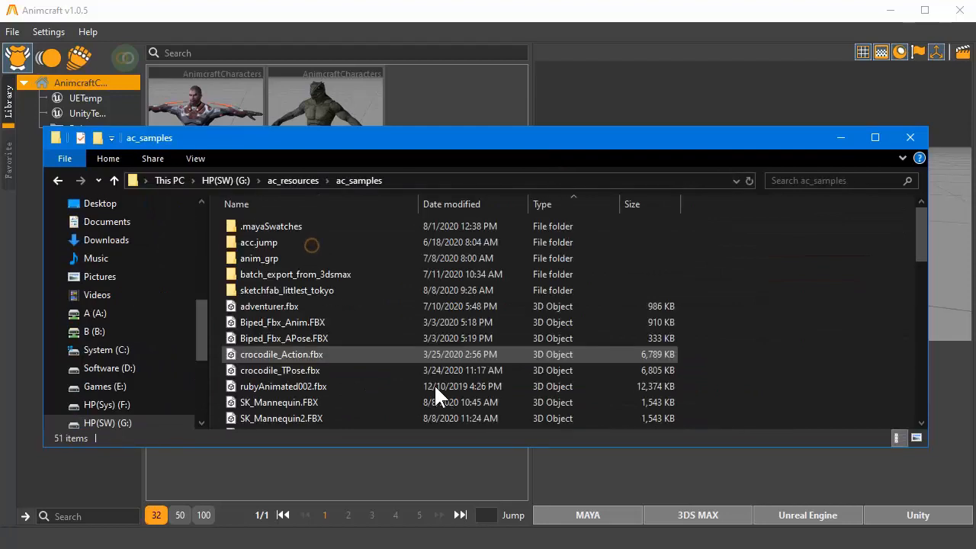
{"action": "left_click", "coordinate": [461, 203]}
Load SK_Mannequin2.FBX from the folder into the Animcraft preview for import and frame the mannequin.
{"action": "left_click", "coordinate": [284, 225]}
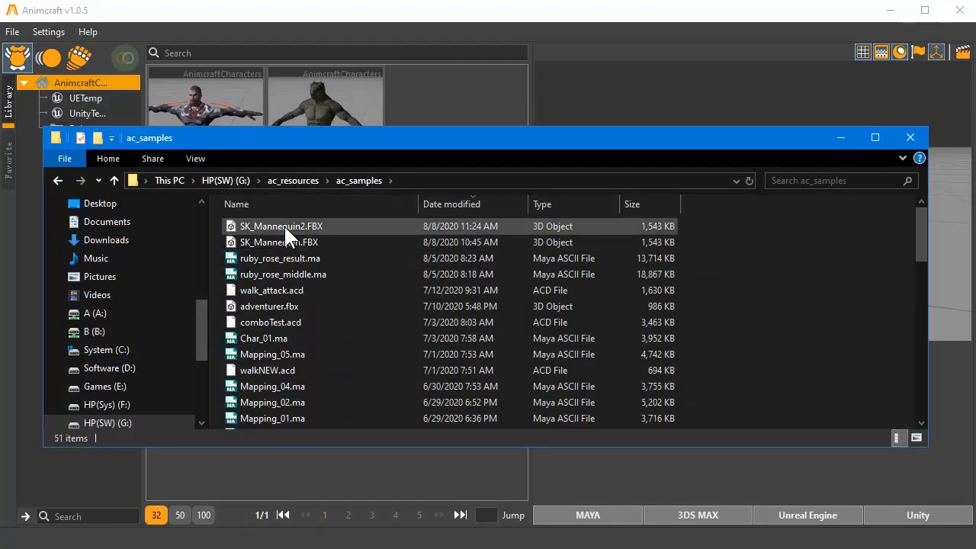
{"action": "left_click_drag", "start_coordinate": [371, 144], "coordinate": [360, 195]}
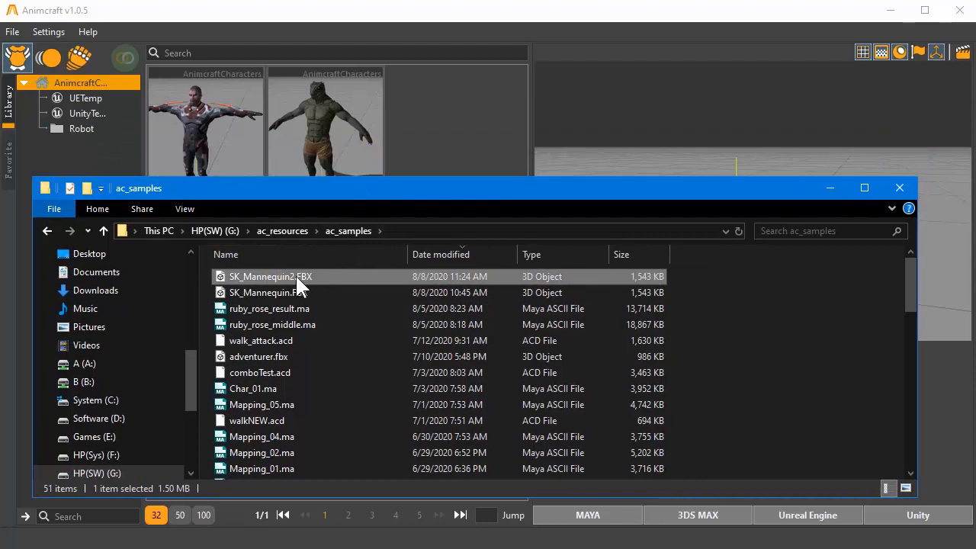
{"action": "left_click_drag", "start_coordinate": [274, 276], "coordinate": [603, 71]}
{"action": "left_click_drag", "start_coordinate": [756, 211], "coordinate": [710, 223]}
{"action": "scroll", "coordinate": [710, 223], "scroll_direction": "up", "scroll_amount": 3}
{"action": "middle_click_drag", "start_coordinate": [742, 210], "coordinate": [772, 245]}
{"action": "left_click_drag", "start_coordinate": [773, 245], "coordinate": [747, 266]}
{"action": "scroll", "coordinate": [745, 263], "scroll_direction": "down", "scroll_amount": 2}
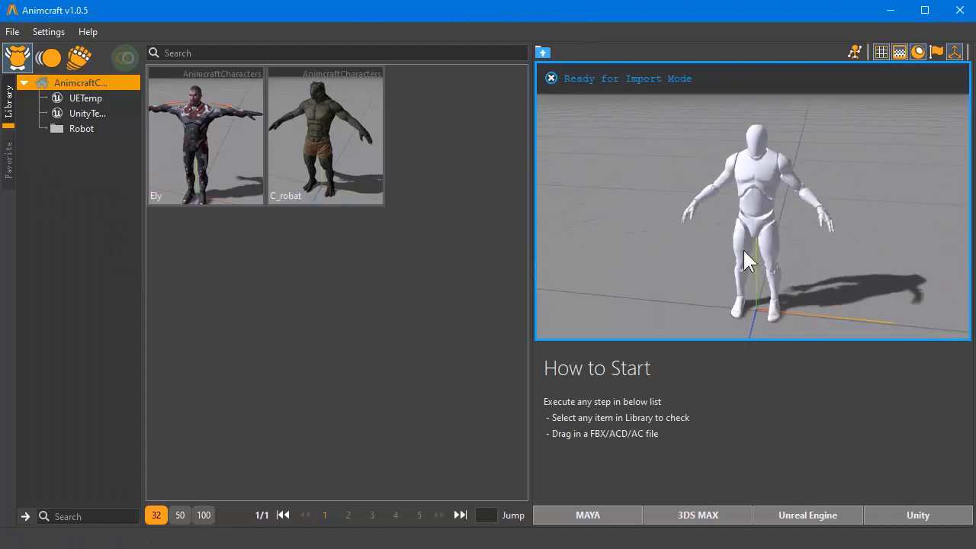
Import the previewed mannequin into the character library under the name sk_mq.
{"action": "mouse_move", "coordinate": [742, 248]}
{"action": "middle_mouse_down"}
{"action": "mouse_move", "coordinate": [748, 233]}
{"action": "mouse_move", "coordinate": [740, 237]}
{"action": "middle_mouse_up"}
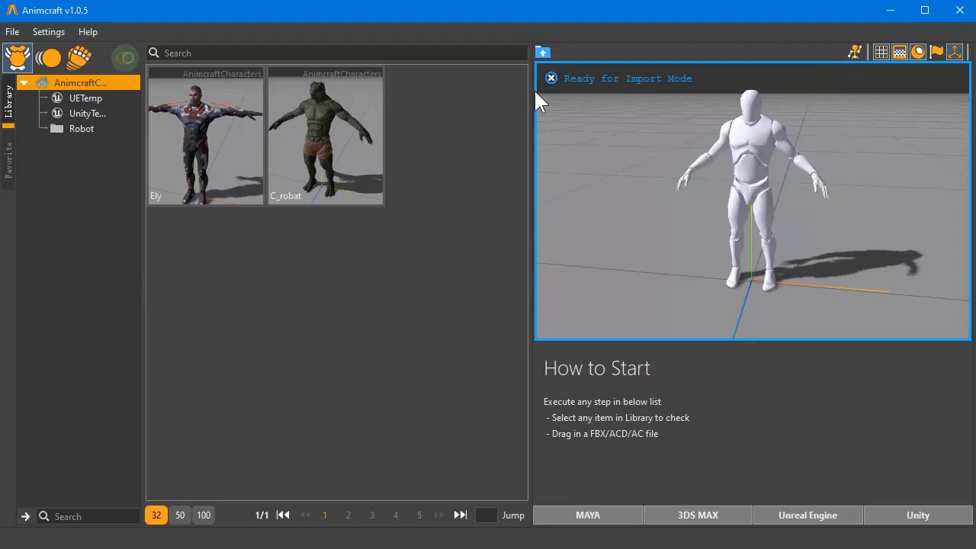
{"action": "left_click", "coordinate": [546, 52]}
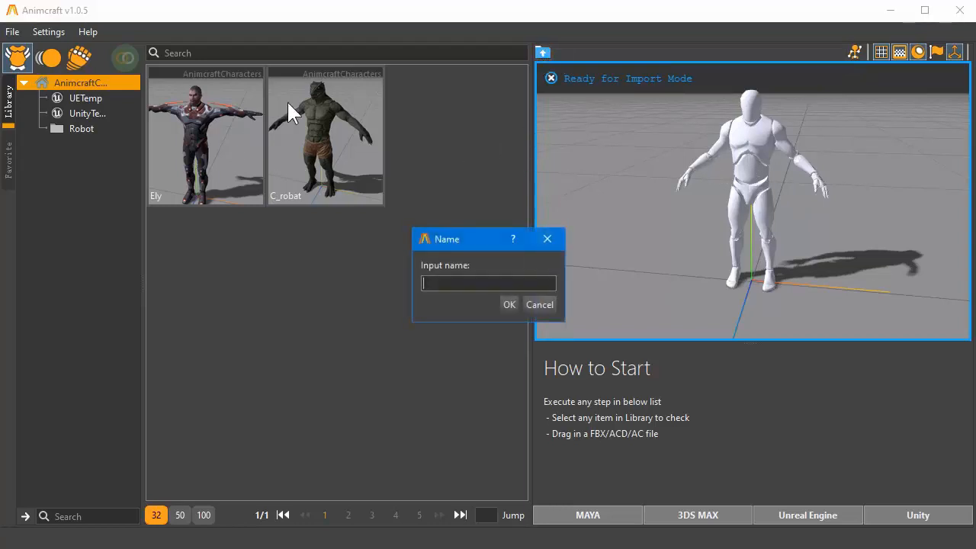
{"action": "left_click", "coordinate": [457, 282]}
{"action": "type", "text": "sk"}
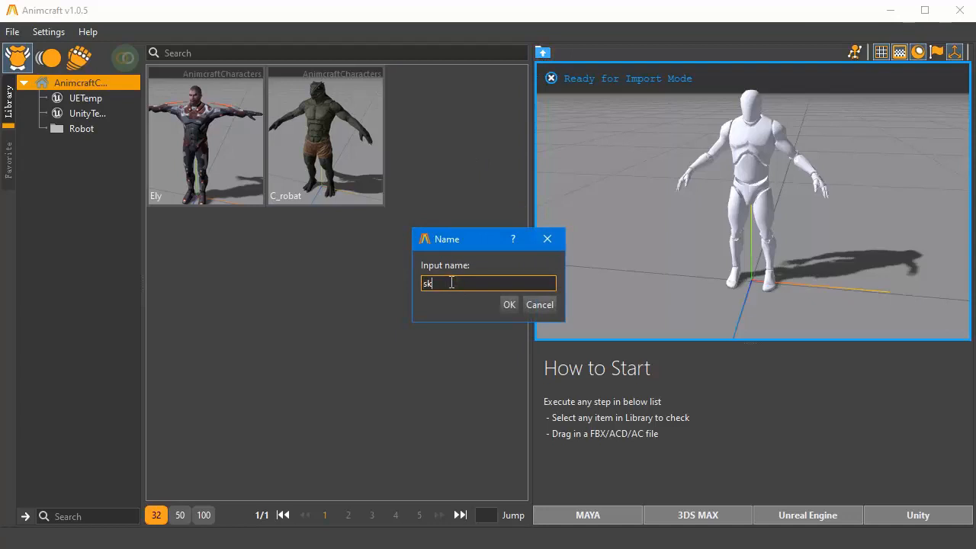
{"action": "type", "text": "_mq"}
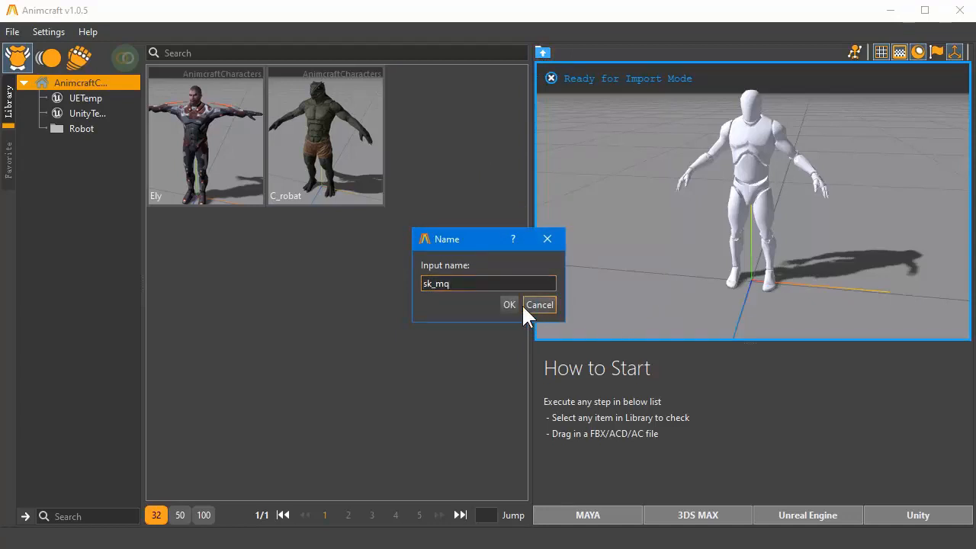
{"action": "left_click", "coordinate": [509, 304]}
Open the sk_mq character in the skeleton editor and select the uegame.zrt template for its joint mapping.
{"action": "left_click", "coordinate": [222, 131]}
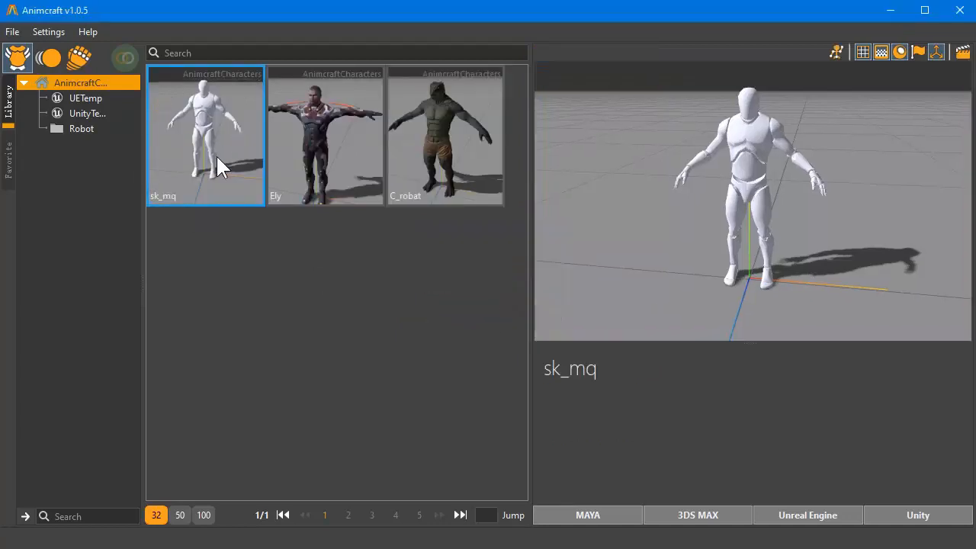
{"action": "left_click", "coordinate": [836, 54]}
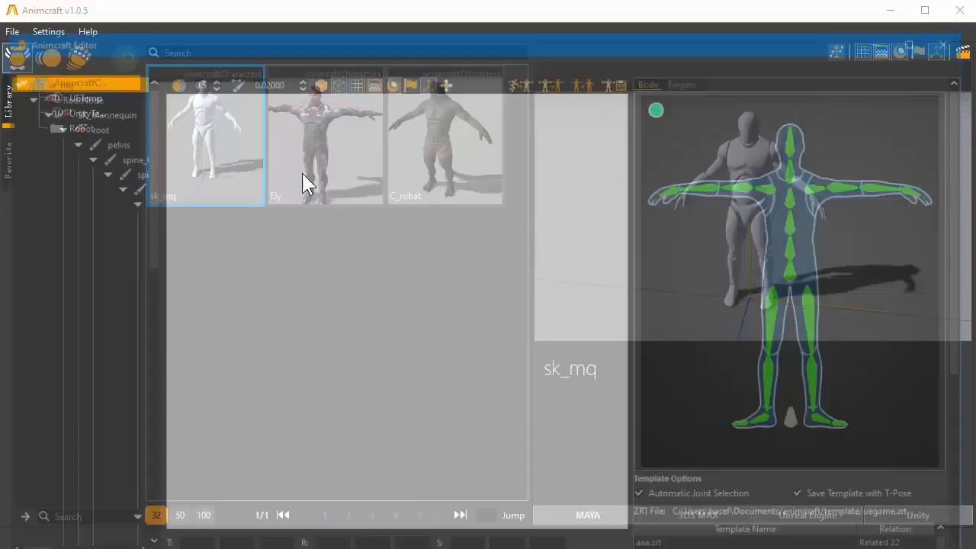
{"action": "left_click_drag", "start_coordinate": [503, 44], "coordinate": [503, 18]}
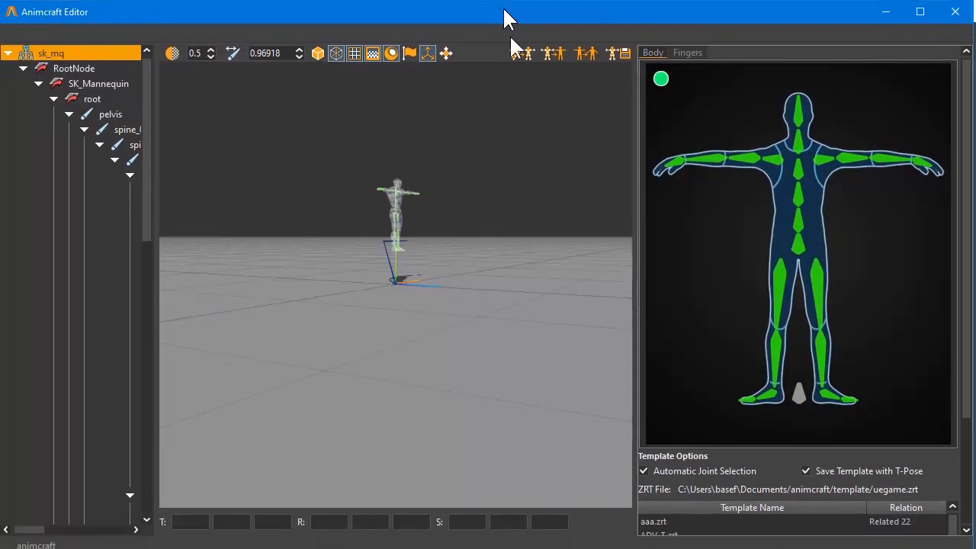
{"action": "scroll", "coordinate": [715, 324], "scroll_direction": "down", "scroll_amount": 3}
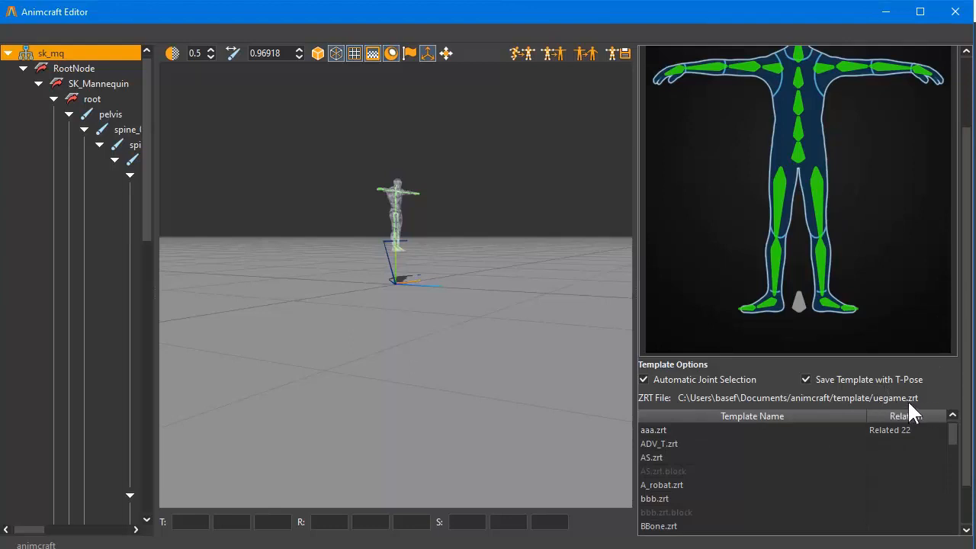
{"action": "scroll", "coordinate": [786, 455], "scroll_direction": "down", "scroll_amount": 10}
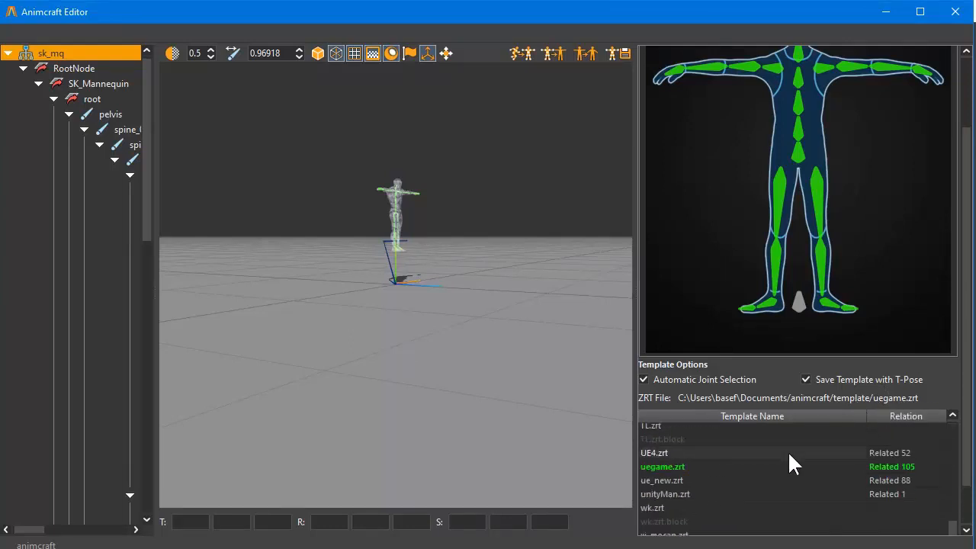
{"action": "left_click", "coordinate": [708, 466]}
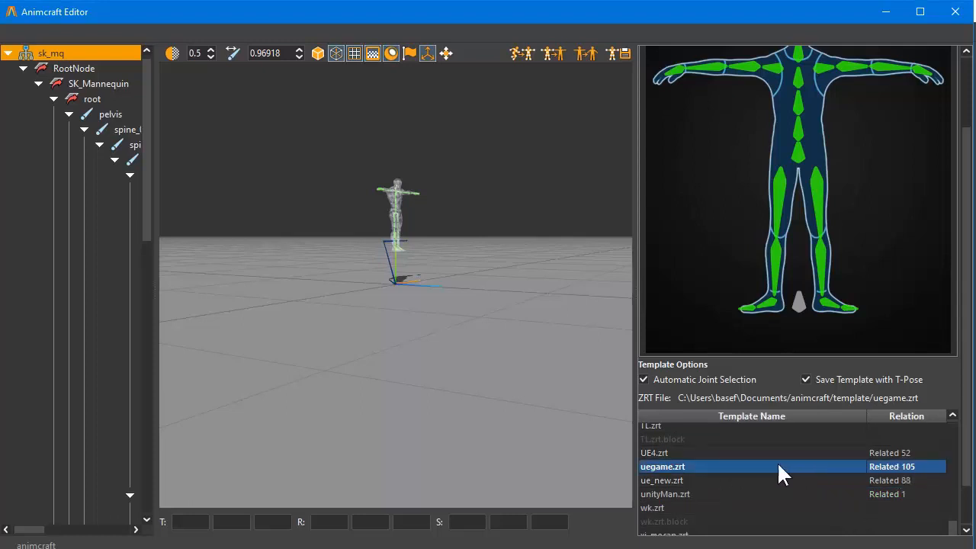
{"action": "scroll", "coordinate": [768, 285], "scroll_direction": "up", "scroll_amount": 2}
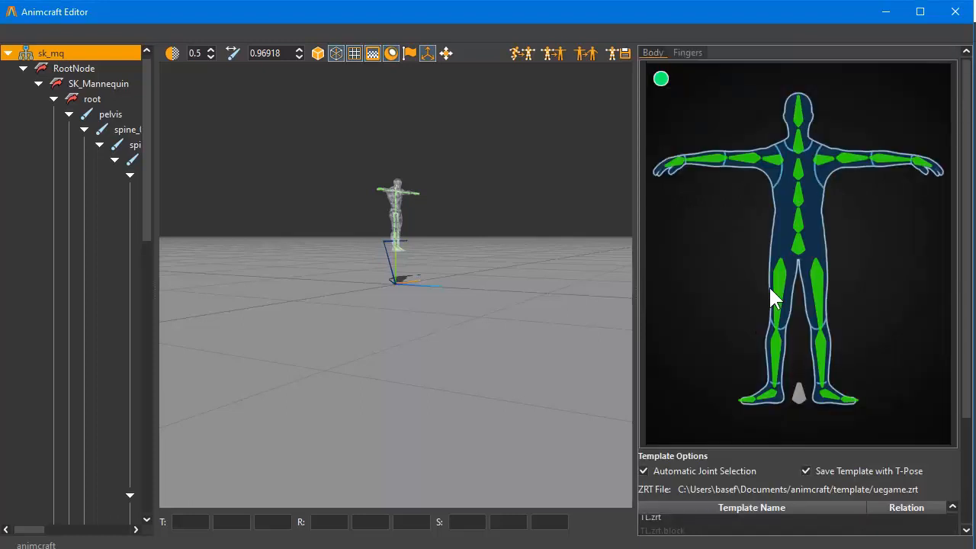
Save the character's skeleton mapping and close the editor.
{"action": "left_click", "coordinate": [621, 51]}
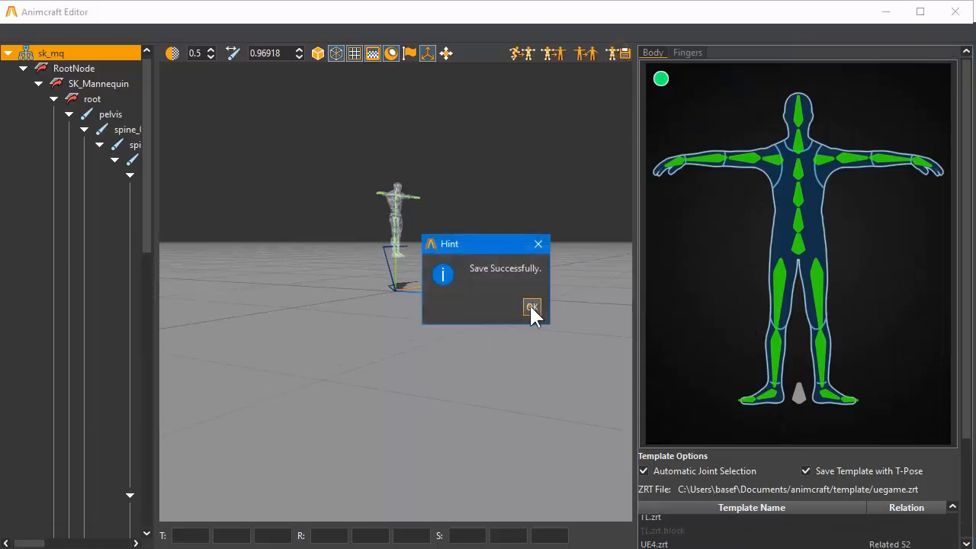
{"action": "left_click", "coordinate": [528, 308]}
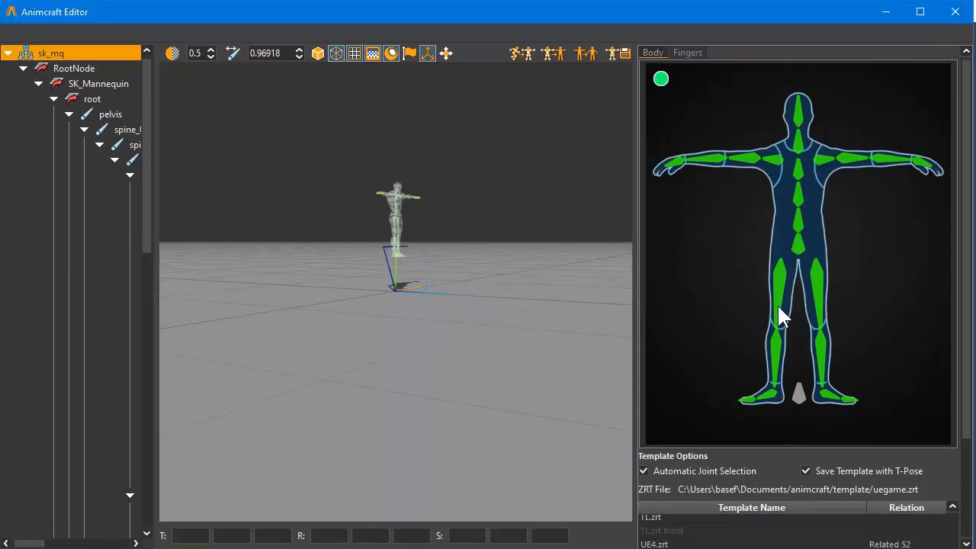
{"action": "left_click", "coordinate": [956, 12]}
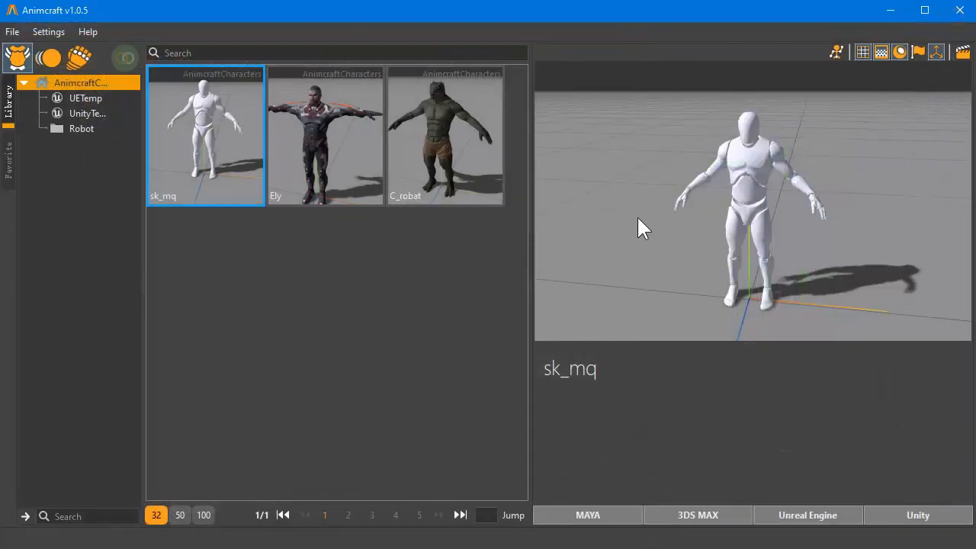
Reopen sk_mq in the skeleton editor, check its ZRT file source and widen the joint hierarchy.
{"action": "left_click", "coordinate": [837, 52]}
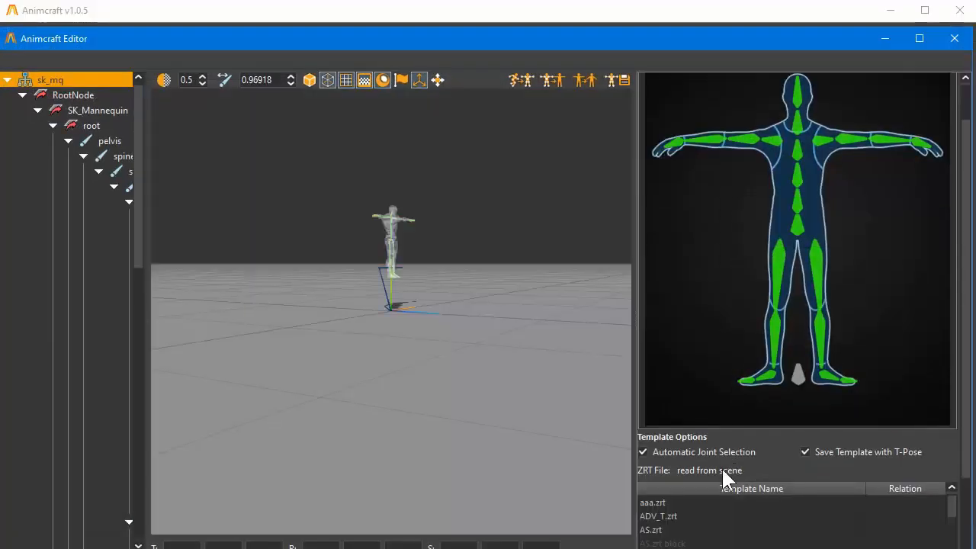
{"action": "scroll", "coordinate": [687, 420], "scroll_direction": "down", "scroll_amount": 1}
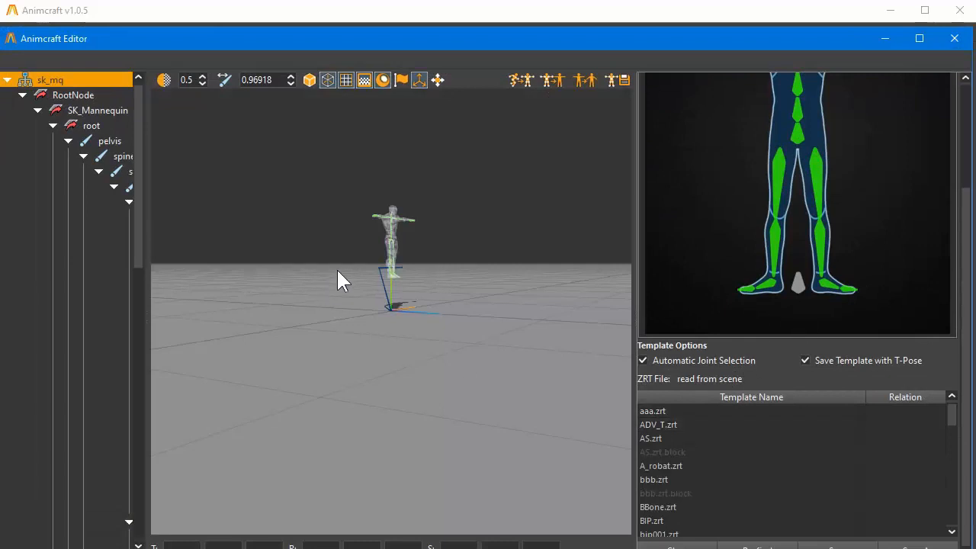
{"action": "scroll", "coordinate": [423, 336], "scroll_direction": "up", "scroll_amount": 1}
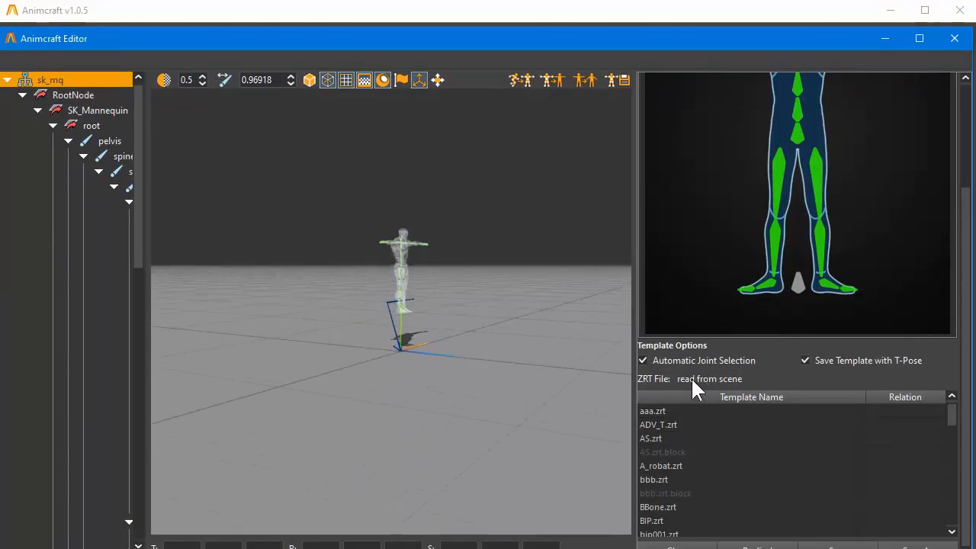
{"action": "scroll", "coordinate": [439, 344], "scroll_direction": "up", "scroll_amount": 3}
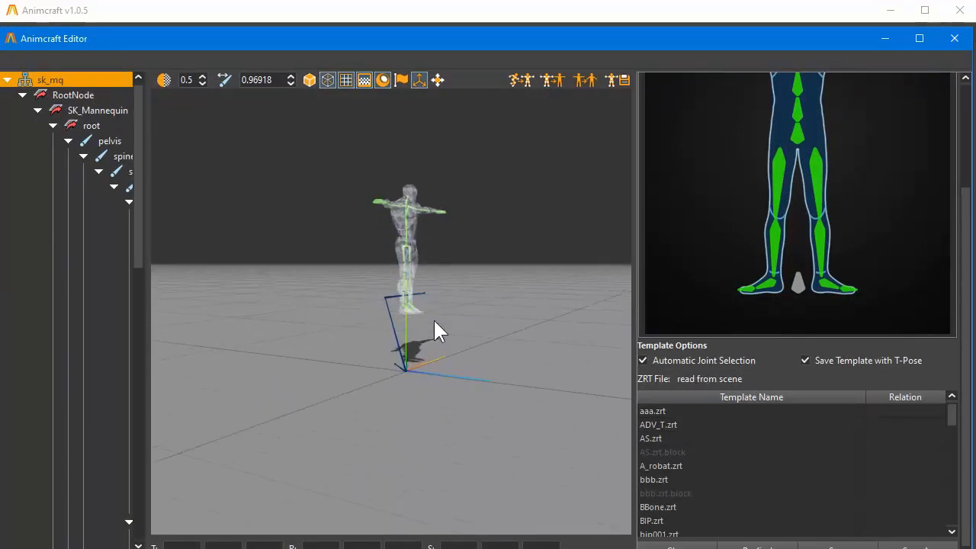
{"action": "left_click_drag", "start_coordinate": [145, 233], "coordinate": [197, 233]}
{"action": "scroll", "coordinate": [485, 327], "scroll_direction": "up", "scroll_amount": 2}
{"action": "middle_click_drag", "start_coordinate": [472, 342], "coordinate": [464, 270]}
{"action": "scroll", "coordinate": [438, 348], "scroll_direction": "up", "scroll_amount": 1}
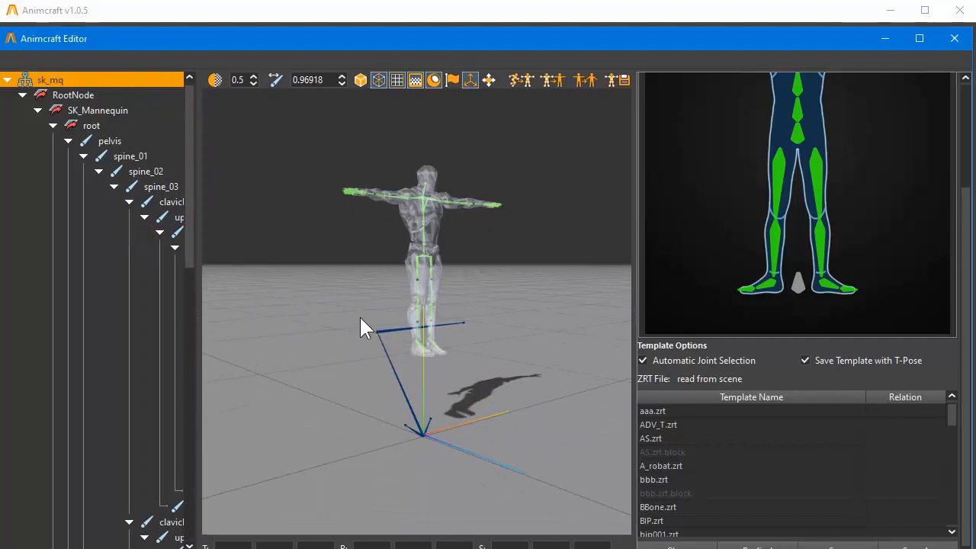
{"action": "scroll", "coordinate": [365, 320], "scroll_direction": "up", "scroll_amount": 1}
Move the pelvis joint straight down until the T-posed figure's feet rest on the ground.
{"action": "left_click", "coordinate": [425, 257]}
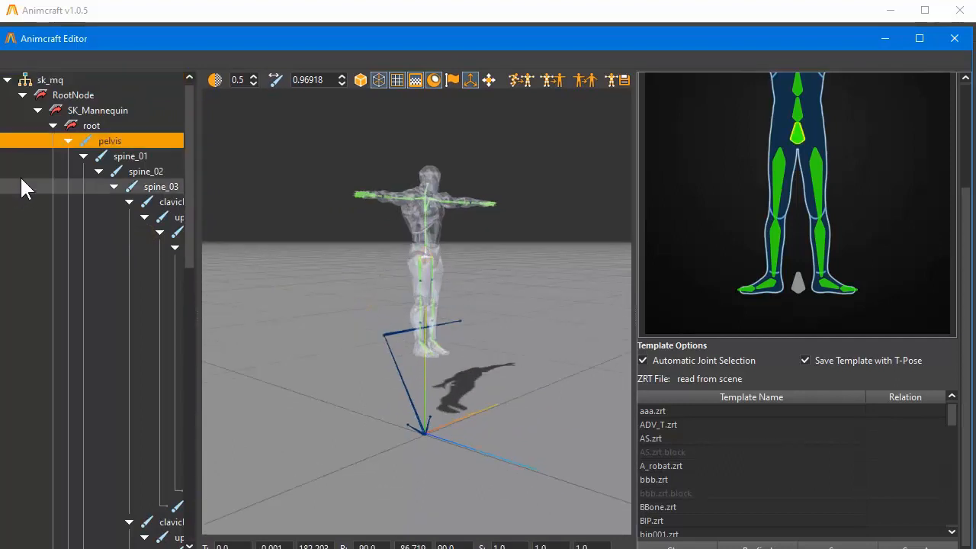
{"action": "left_click", "coordinate": [105, 127]}
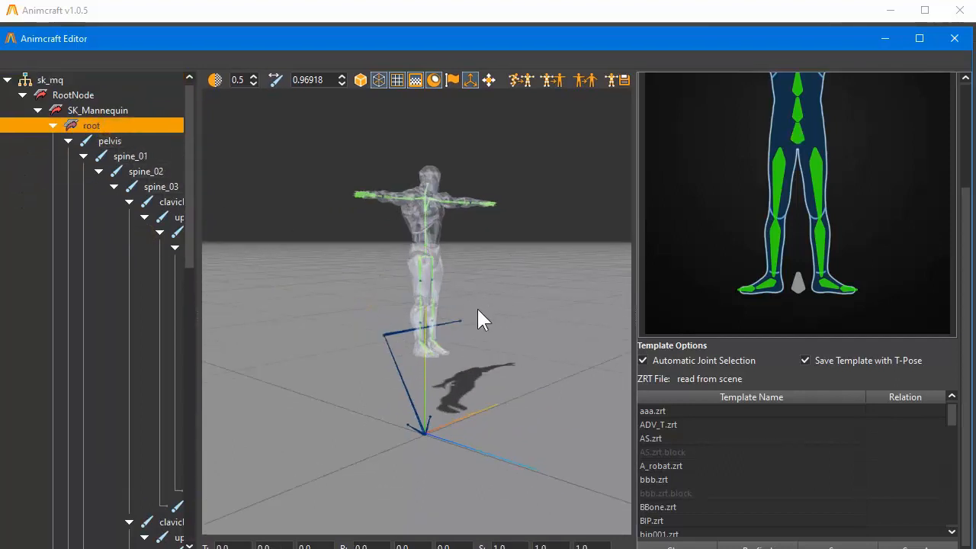
{"action": "middle_click_drag", "start_coordinate": [476, 307], "coordinate": [434, 331]}
{"action": "left_click", "coordinate": [114, 141]}
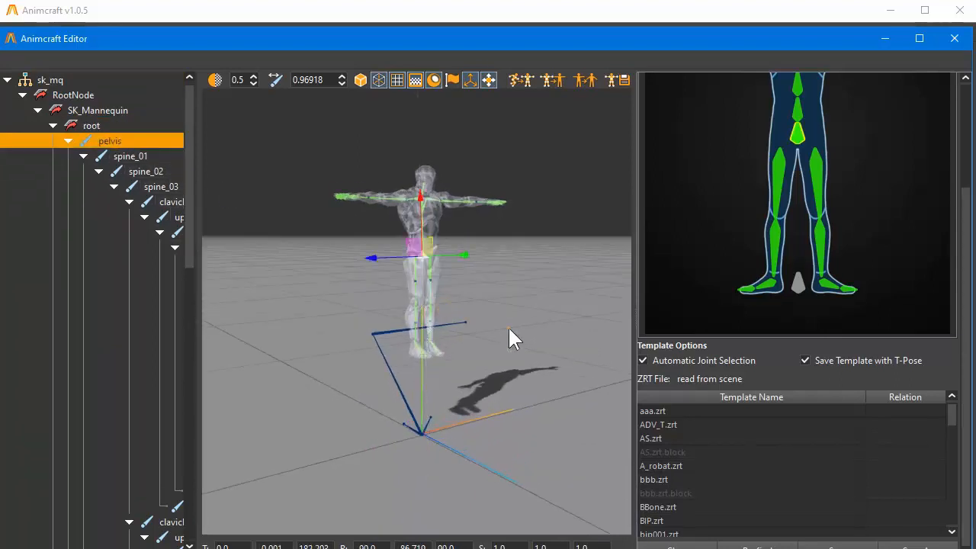
{"action": "left_click_drag", "start_coordinate": [418, 200], "coordinate": [428, 287]}
{"action": "middle_click_drag", "start_coordinate": [428, 288], "coordinate": [565, 375]}
Save the lowered T-pose with the skeleton mapping and close the editor.
{"action": "left_click", "coordinate": [616, 82]}
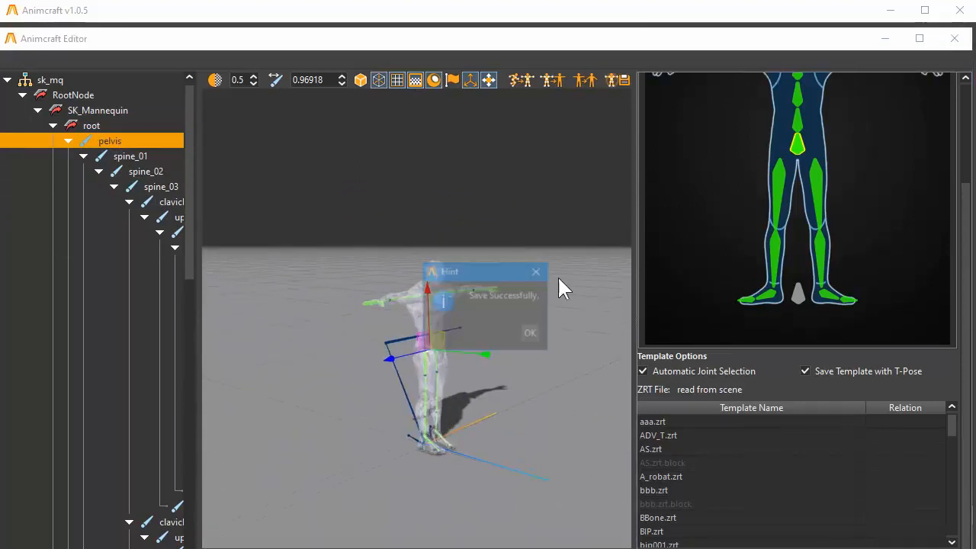
{"action": "left_click", "coordinate": [531, 334]}
{"action": "left_click", "coordinate": [954, 38]}
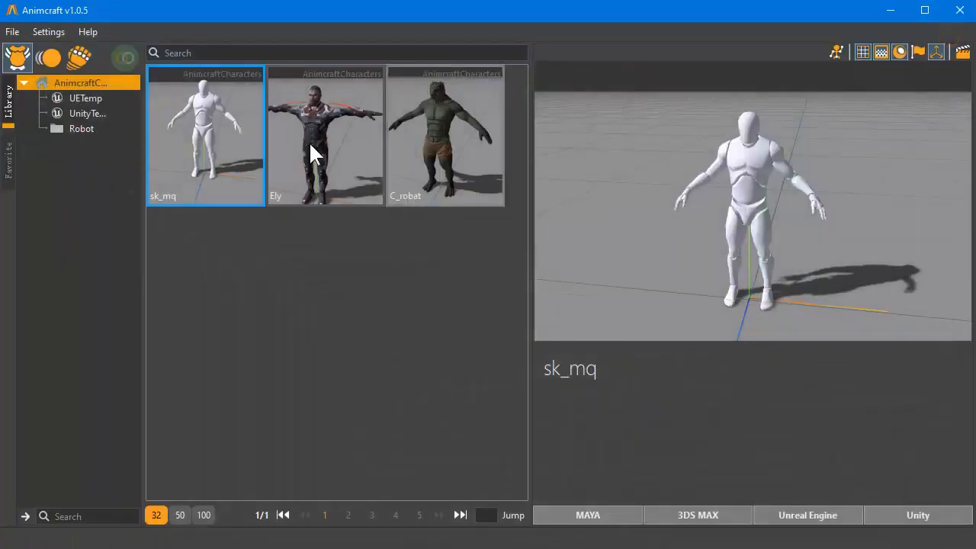
Reopen sk_mq in the skeleton editor, examine how its feet meet the ground, and close the editor.
{"action": "left_click", "coordinate": [836, 53]}
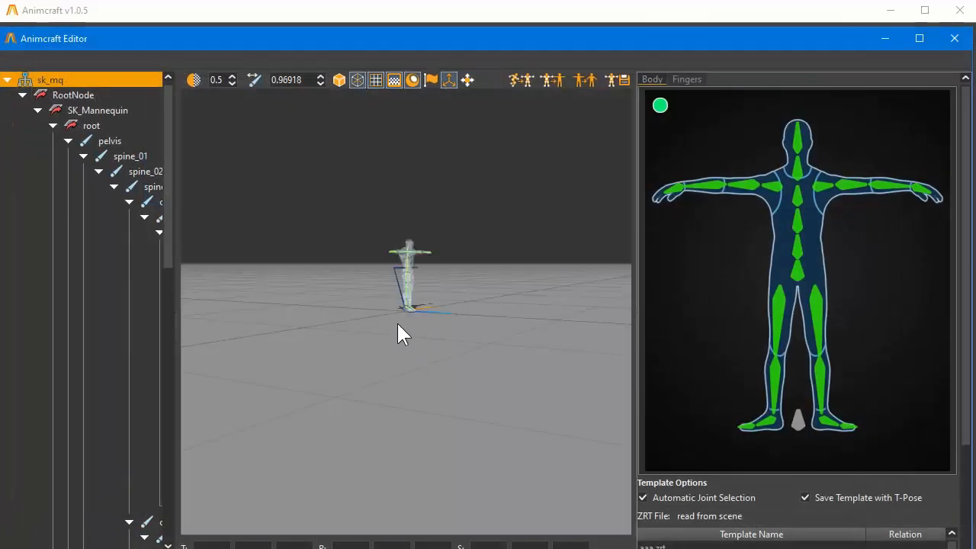
{"action": "middle_click_drag", "start_coordinate": [408, 351], "coordinate": [417, 374]}
{"action": "scroll", "coordinate": [417, 373], "scroll_direction": "up", "scroll_amount": 6}
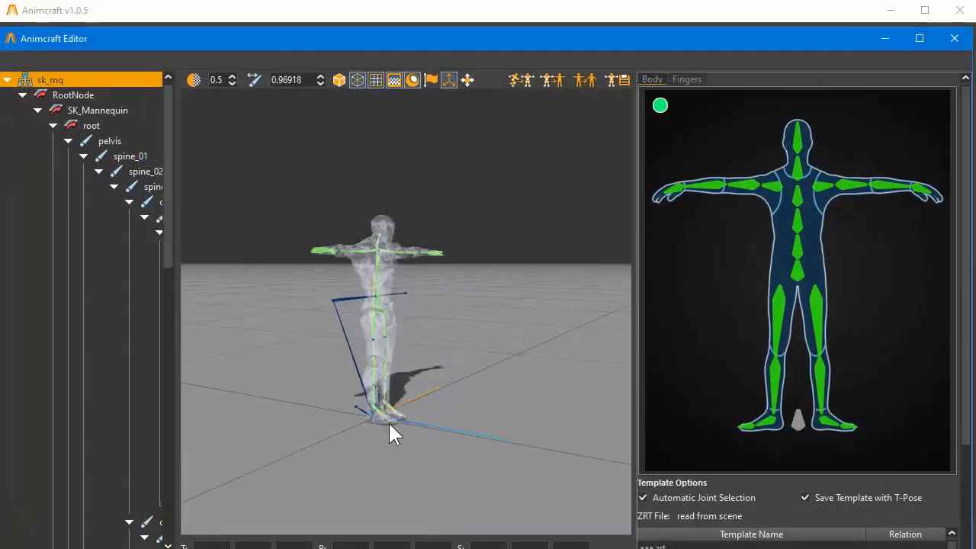
{"action": "left_click", "coordinate": [953, 39]}
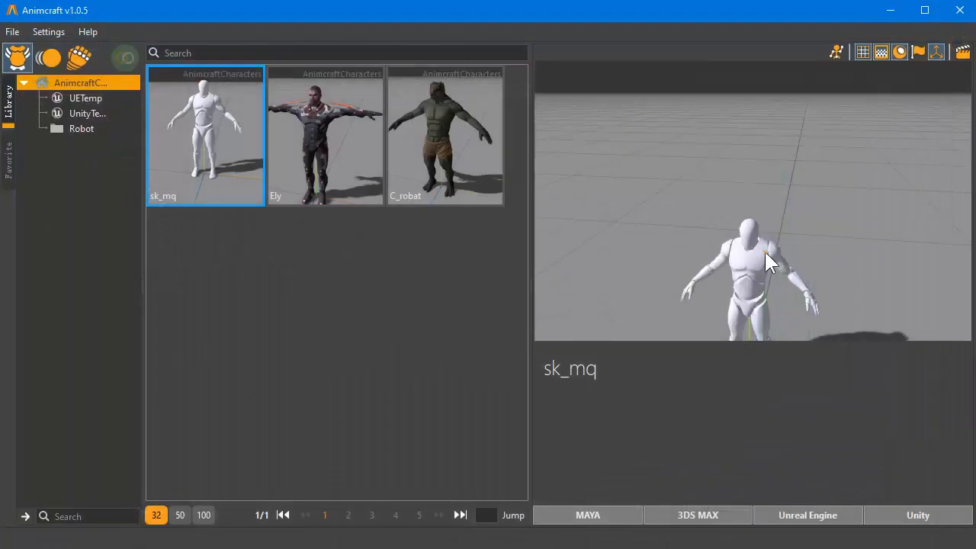
Enable Character-Animation Merge Mode for sk_mq and preview a young_man_trickattack_short animation from the animation library on it.
{"action": "left_click_drag", "start_coordinate": [763, 251], "coordinate": [778, 209]}
{"action": "middle_click_drag", "start_coordinate": [775, 244], "coordinate": [770, 206]}
{"action": "left_click_drag", "start_coordinate": [771, 216], "coordinate": [732, 259]}
{"action": "left_click", "coordinate": [123, 59]}
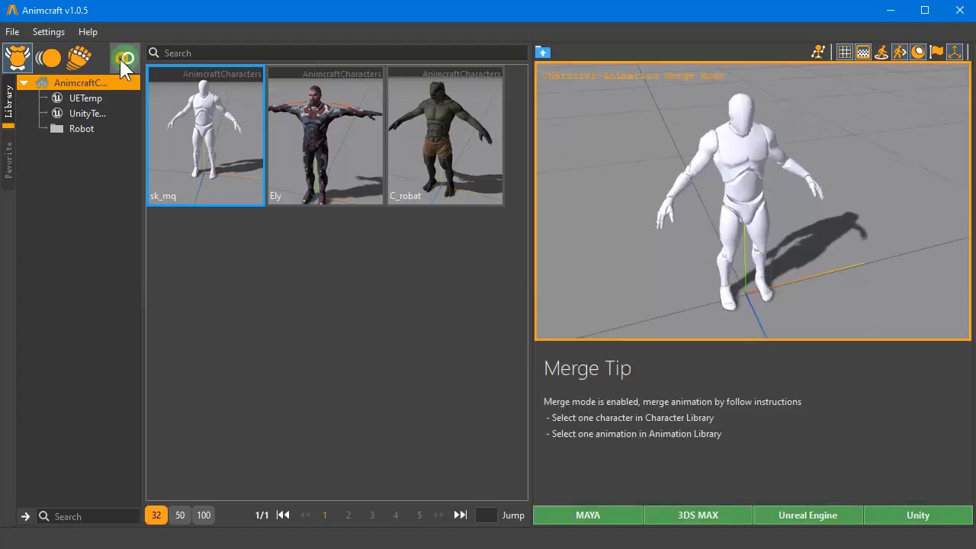
{"action": "left_click_drag", "start_coordinate": [777, 233], "coordinate": [680, 229]}
{"action": "left_click", "coordinate": [47, 55]}
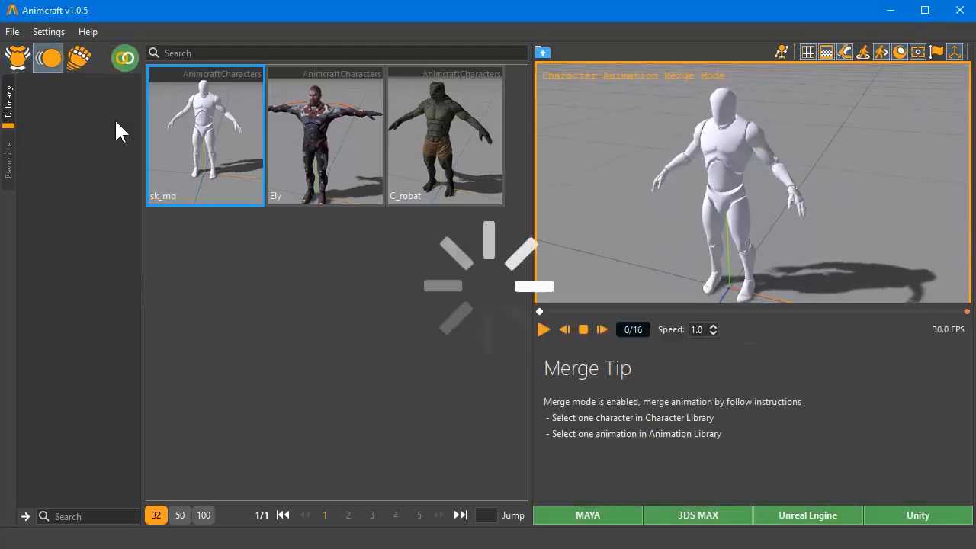
{"action": "scroll", "coordinate": [396, 324], "scroll_direction": "down", "scroll_amount": 15}
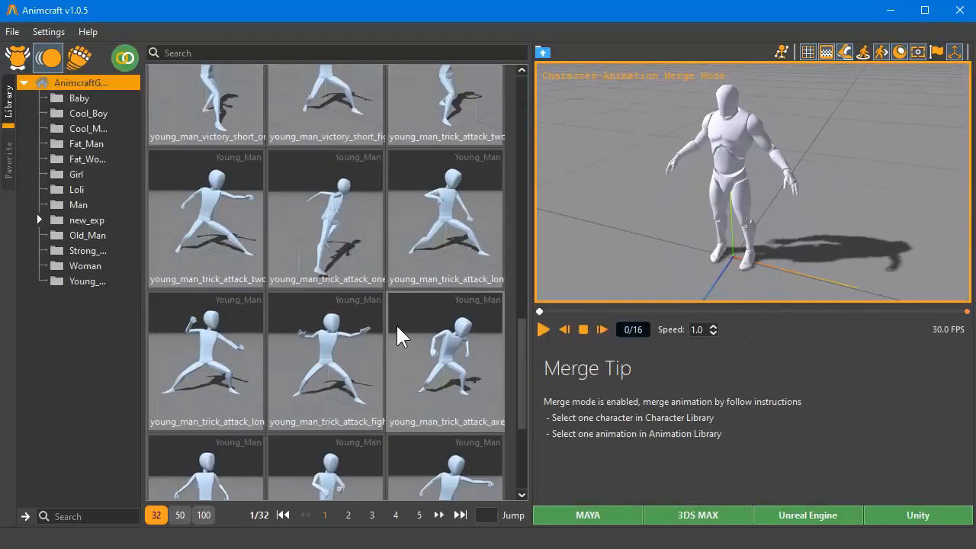
{"action": "left_click", "coordinate": [440, 272]}
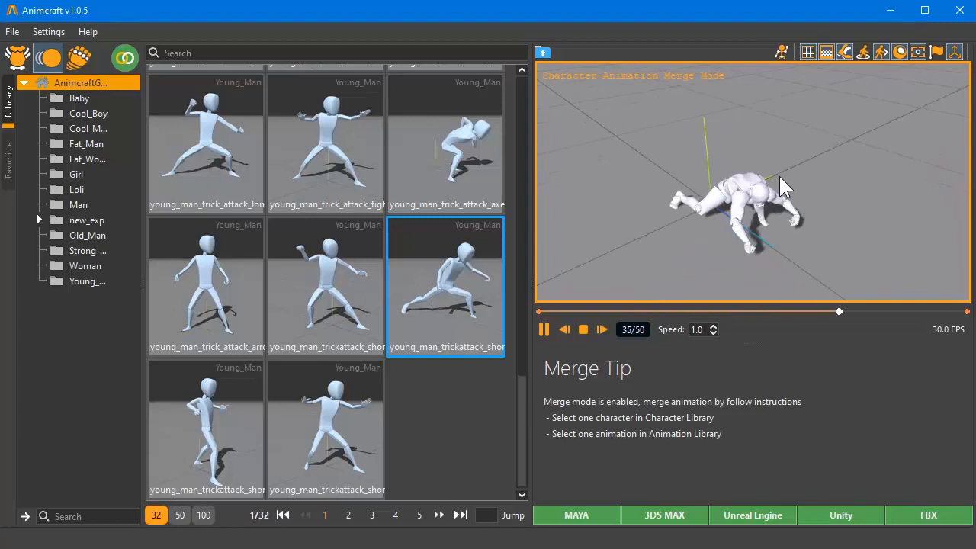
Return to the root folder of the character library and view the playing animation from another angle.
{"action": "left_click", "coordinate": [17, 57]}
{"action": "left_click", "coordinate": [114, 128]}
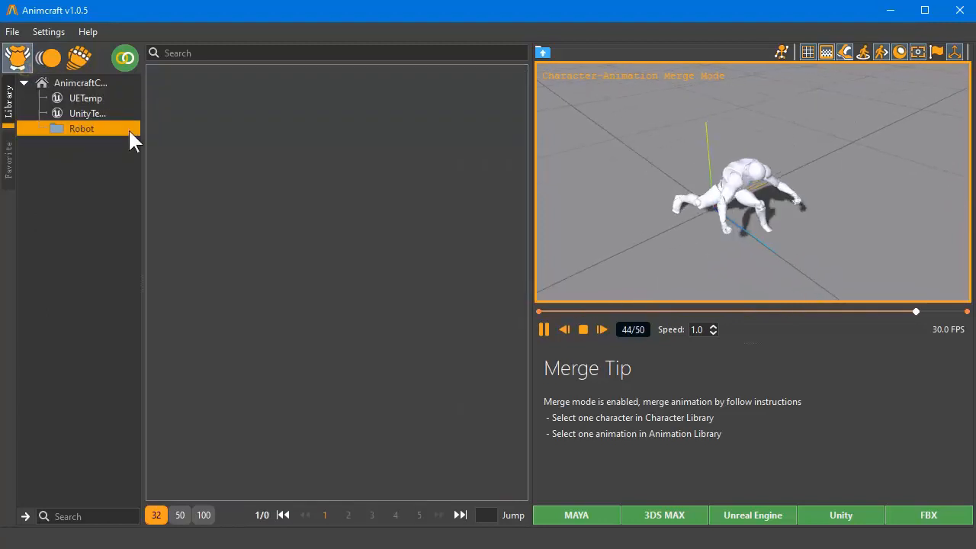
{"action": "left_click", "coordinate": [80, 82]}
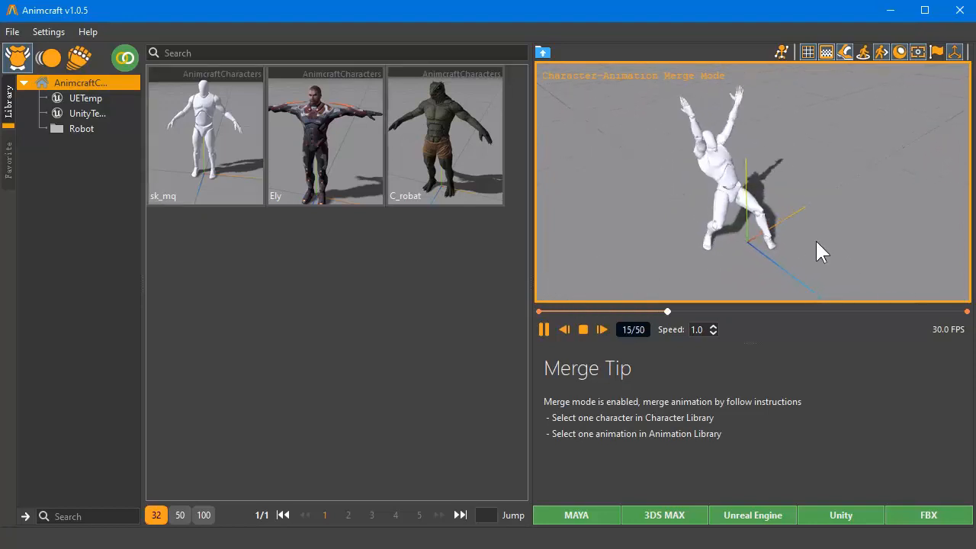
{"action": "left_click_drag", "start_coordinate": [731, 214], "coordinate": [660, 214]}
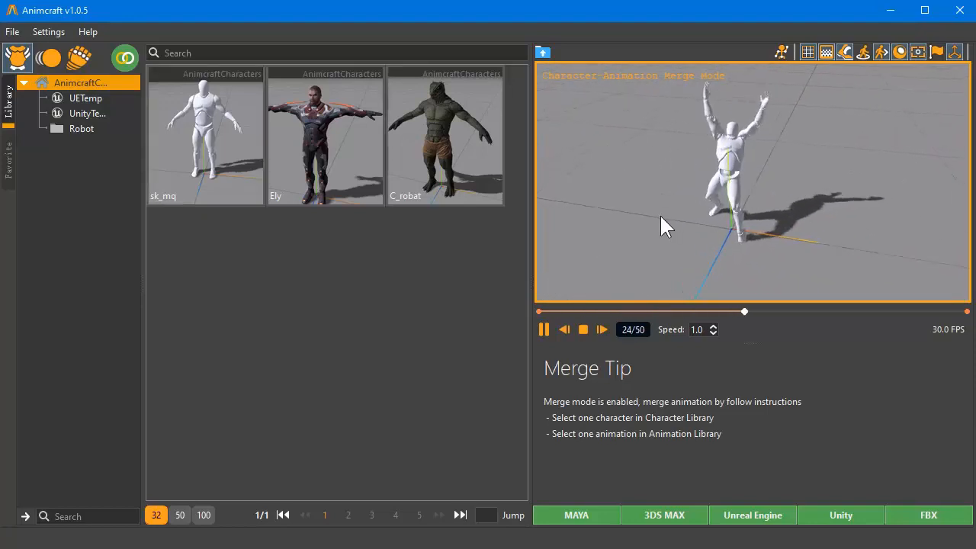